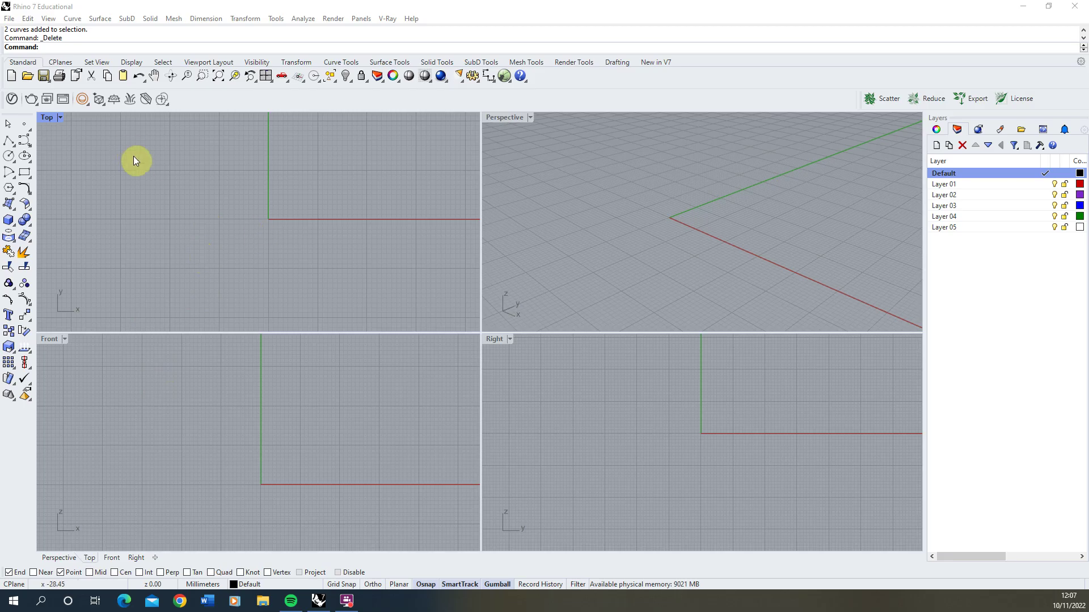
- Maximize the Top view and draw a closed angular L-shaped polyline outline
double_click(48, 119)
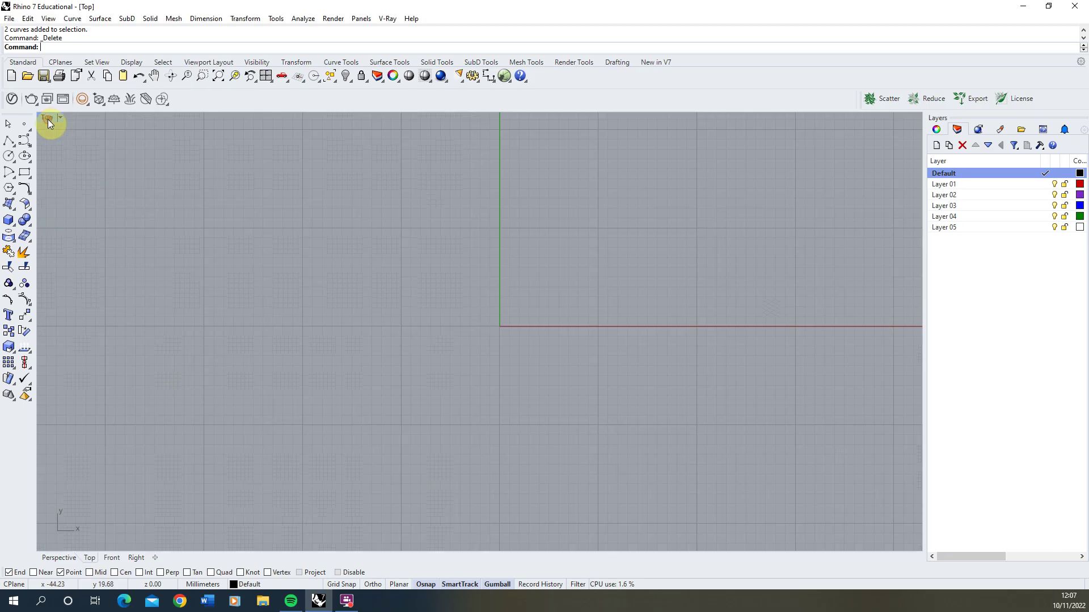
left_click(7, 143)
left_click(249, 199)
left_click(333, 199)
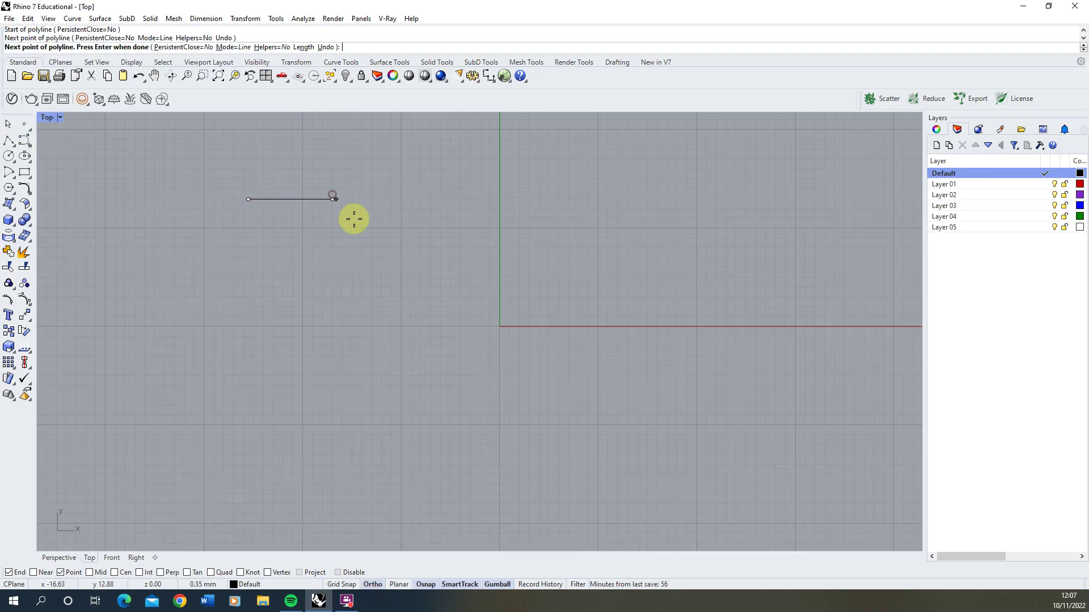
left_click(332, 293)
left_click(435, 306)
left_click(437, 367)
left_click(374, 406)
left_click(299, 406)
left_click(251, 380)
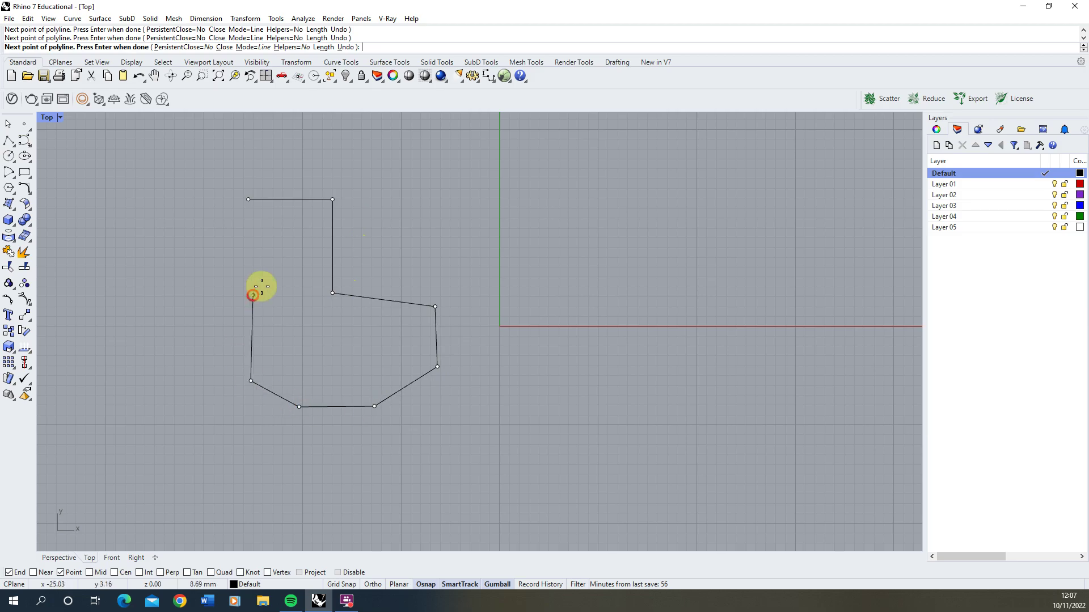
left_click(248, 199)
- Start a second polyline and draw its arc-mode curvy edge around the right side
left_click(9, 143)
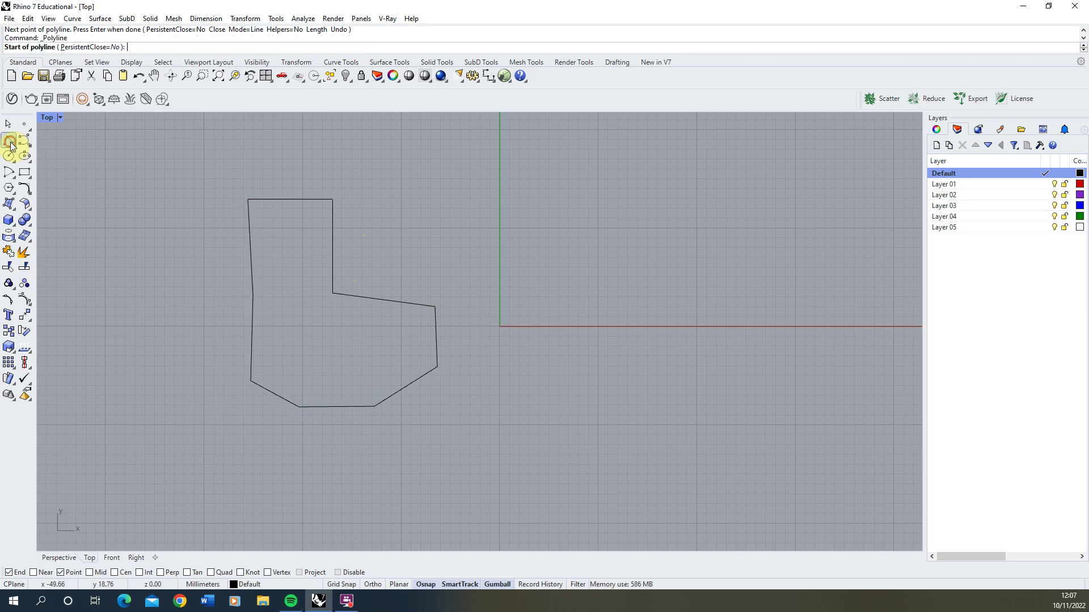
left_click(374, 202)
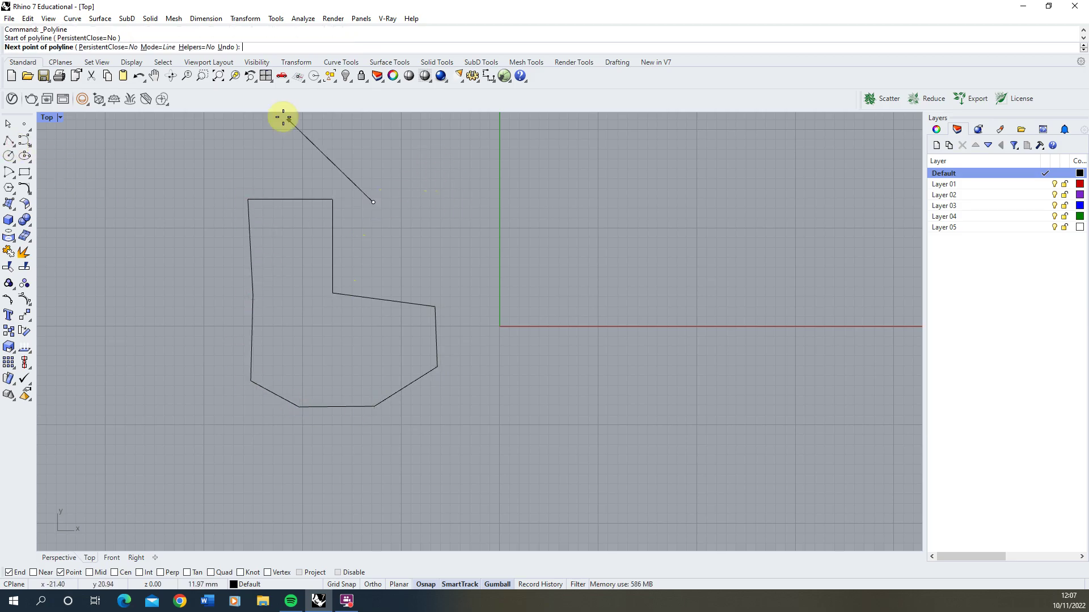
left_click(155, 47)
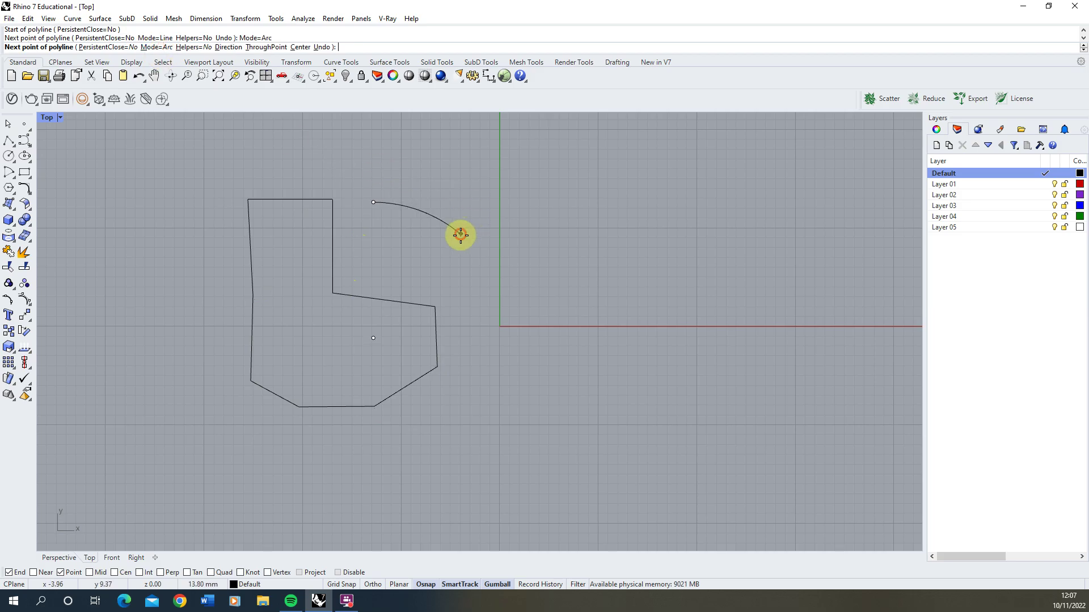
left_click(461, 235)
left_click(561, 232)
left_click(673, 234)
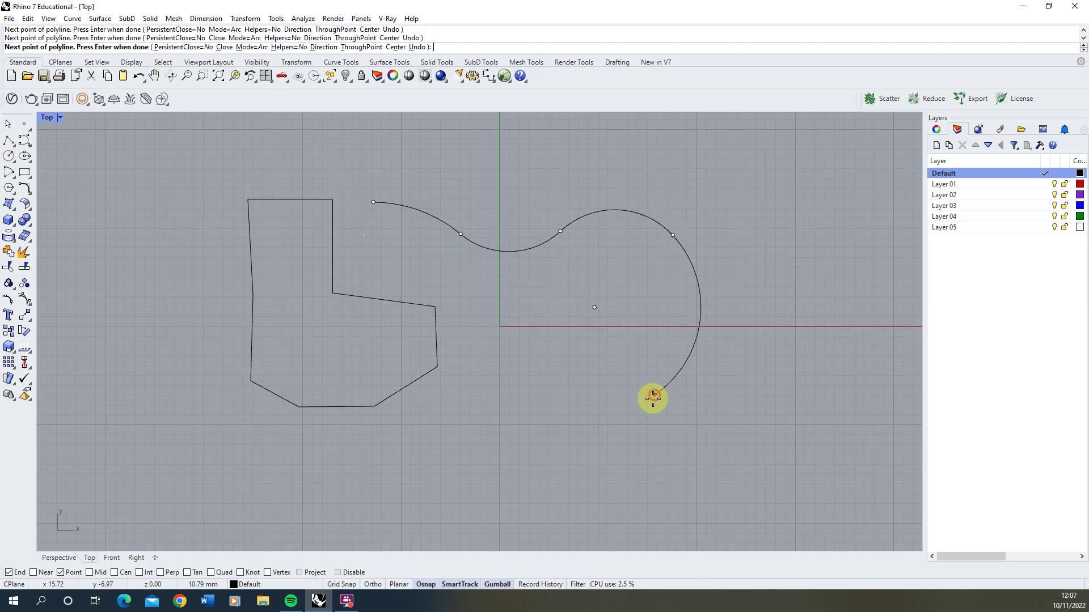
left_click(655, 395)
left_click(557, 434)
left_click(540, 347)
left_click(527, 303)
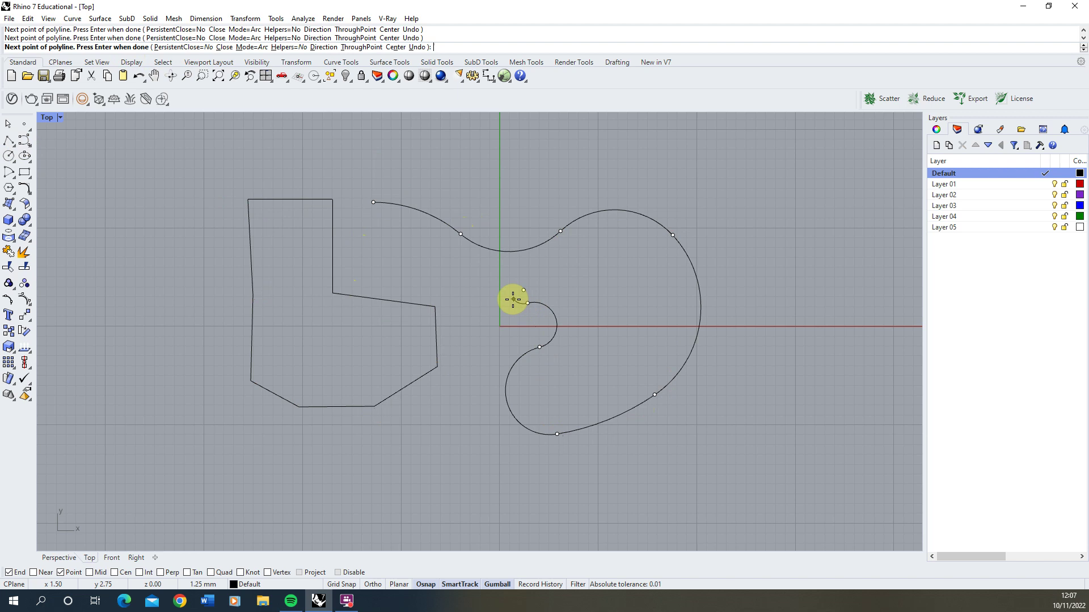
- Finish the curvy shape with three straight segments, closing it at its start point
left_click(255, 47)
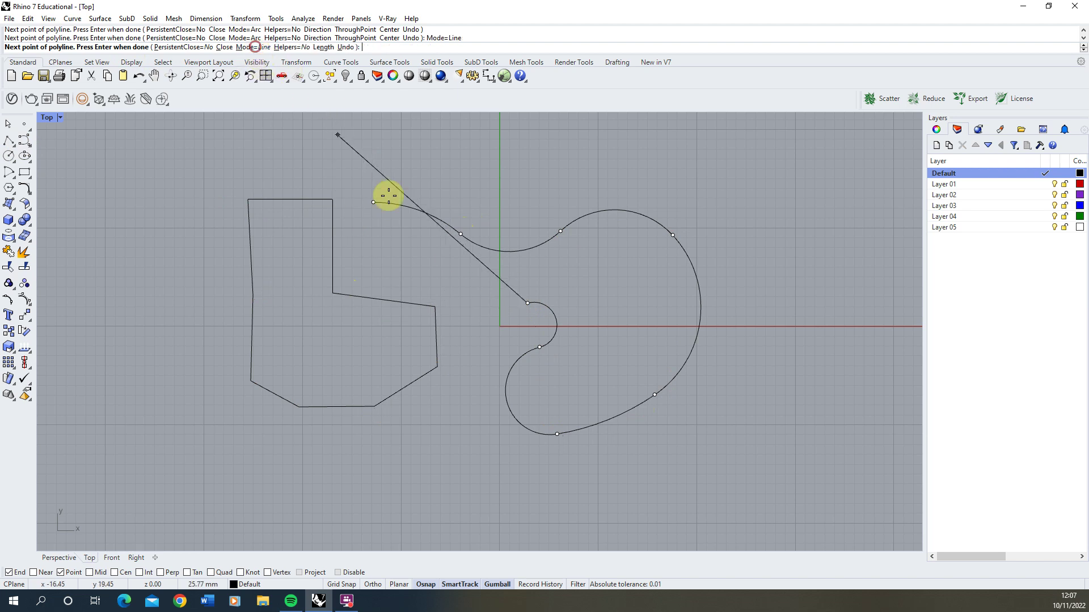
left_click(449, 300)
left_click(358, 280)
left_click(356, 233)
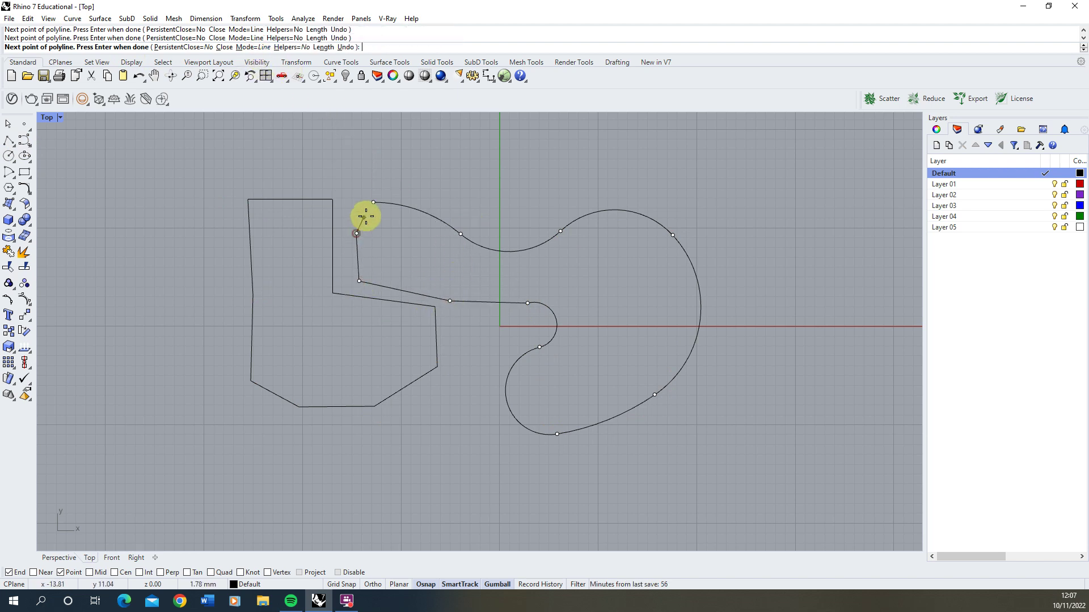
left_click(372, 203)
- Draw a closed four-sided diamond polyline above the other two shapes
key("Return")
left_click(347, 152)
left_click(453, 193)
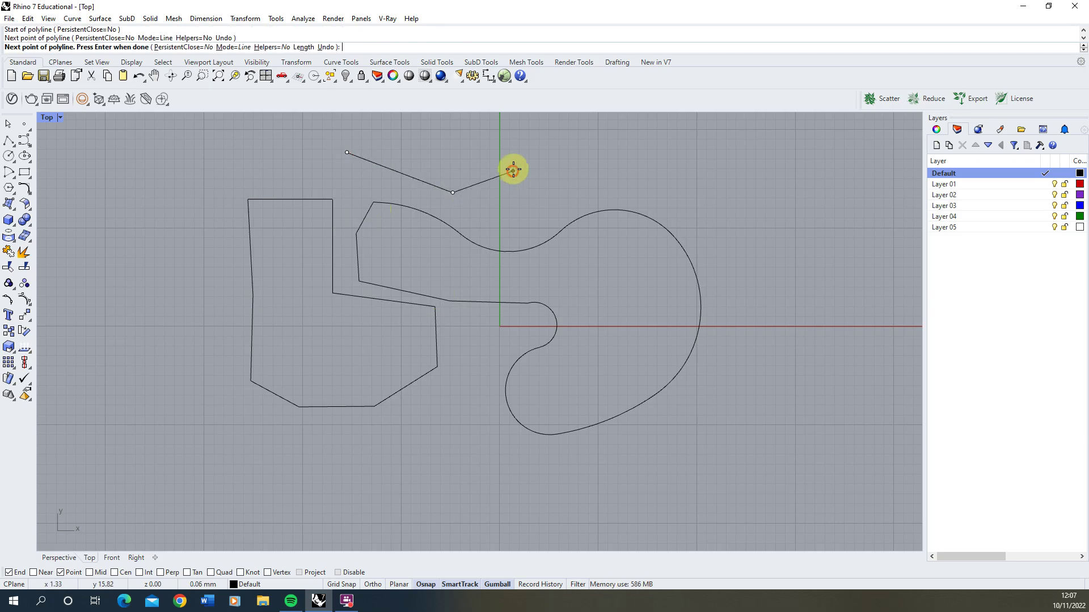
left_click(513, 170)
left_click(435, 135)
left_click(347, 152)
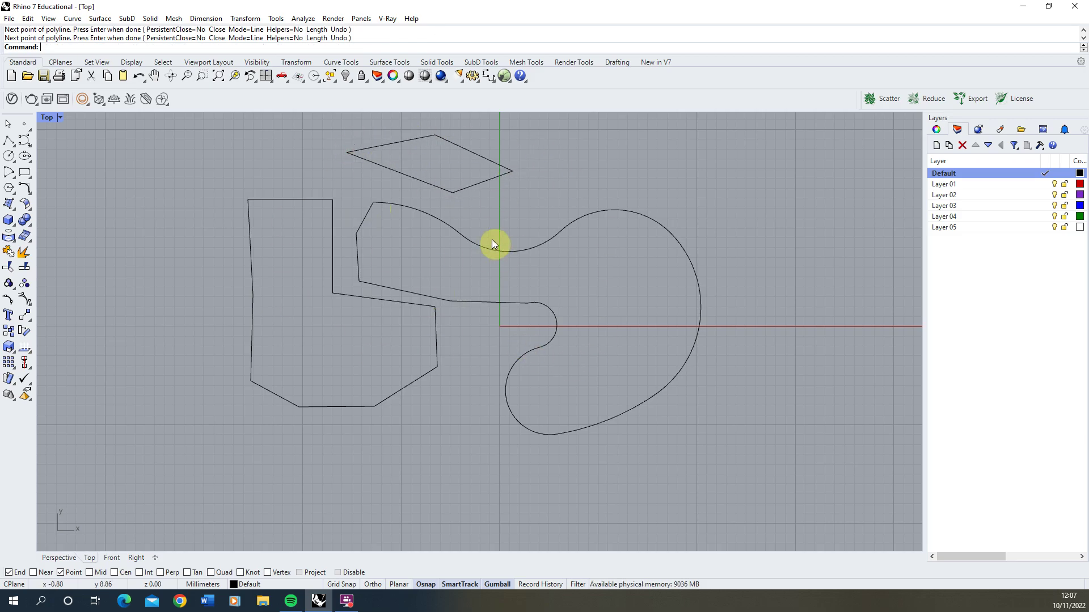
left_click(379, 301)
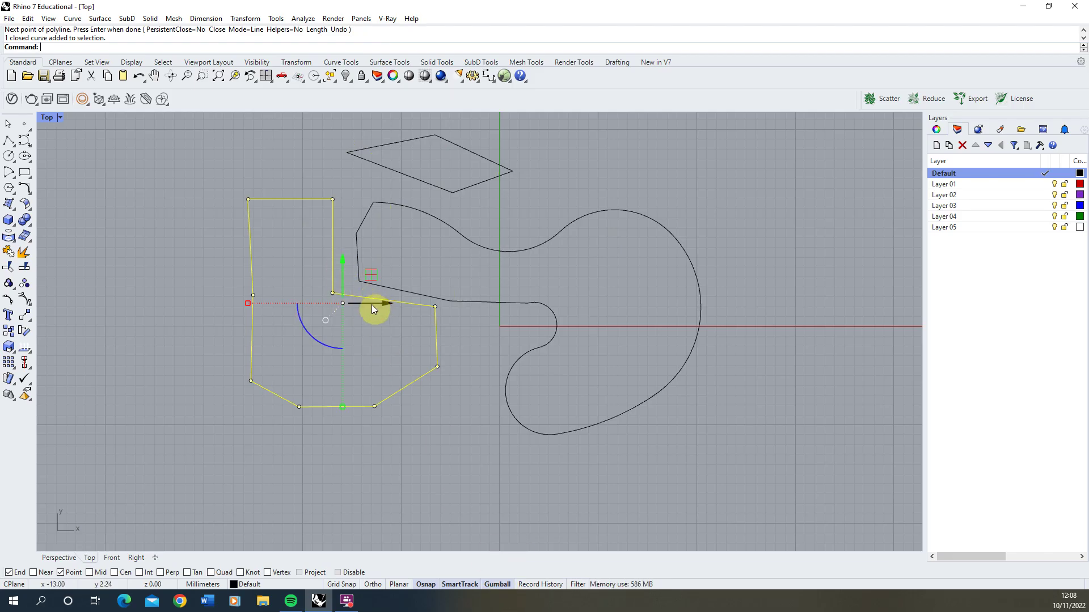
- Move the L-shaped outline right over the curvy shape, and the diamond right and down onto it
left_click_drag(373, 304, 563, 309)
left_click(597, 278)
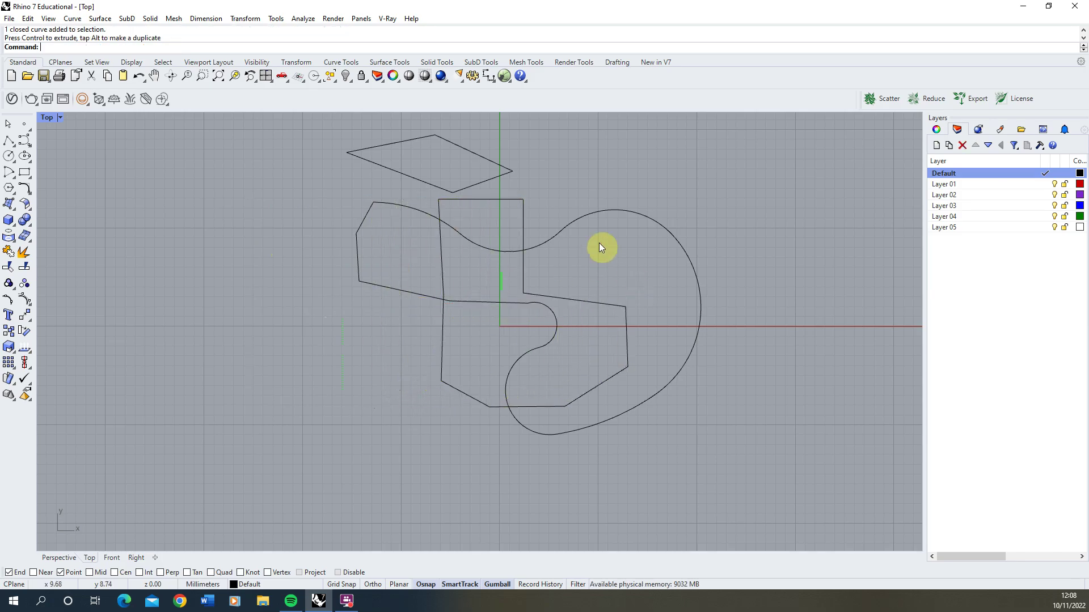
left_click(465, 185)
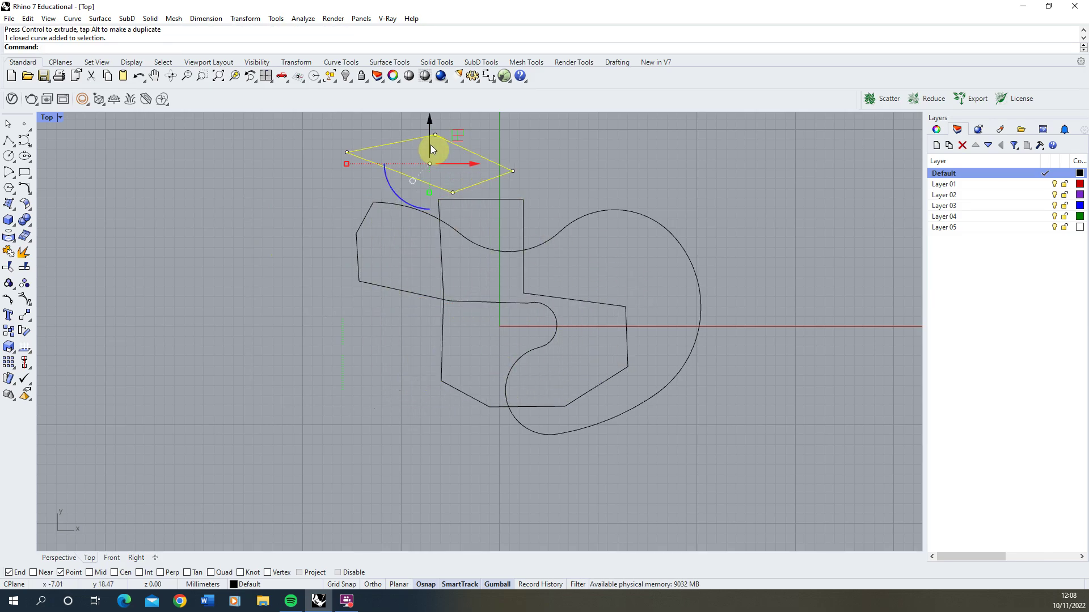
left_click_drag(454, 164, 526, 185)
left_click(594, 149)
left_click(540, 189)
left_click(595, 170)
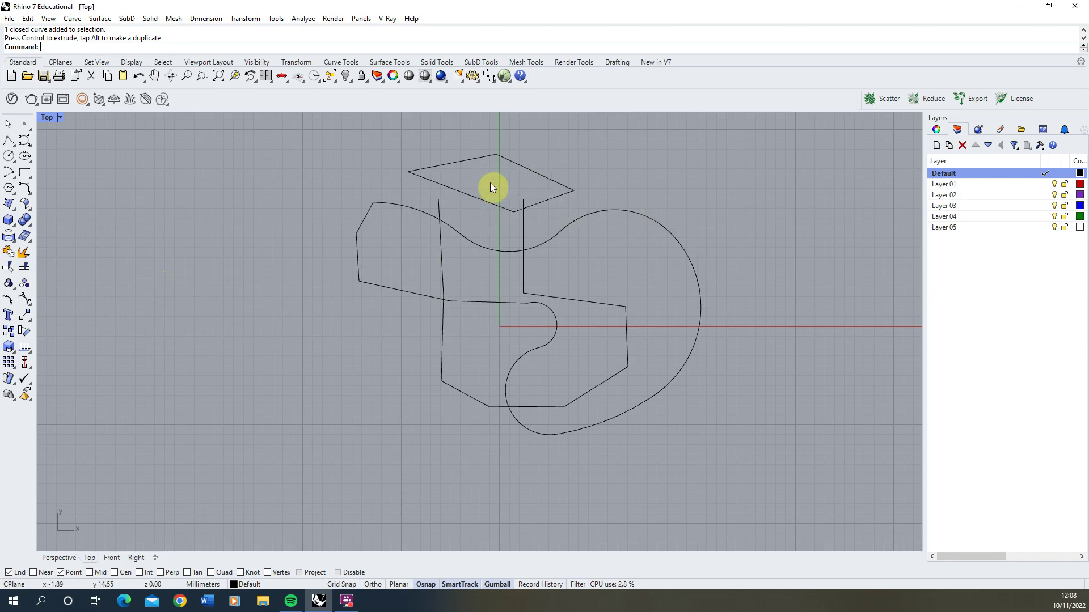
- Draw a two-point line slanting across the diamond's top corner, extending past both sides
left_click(10, 140)
left_click(436, 153)
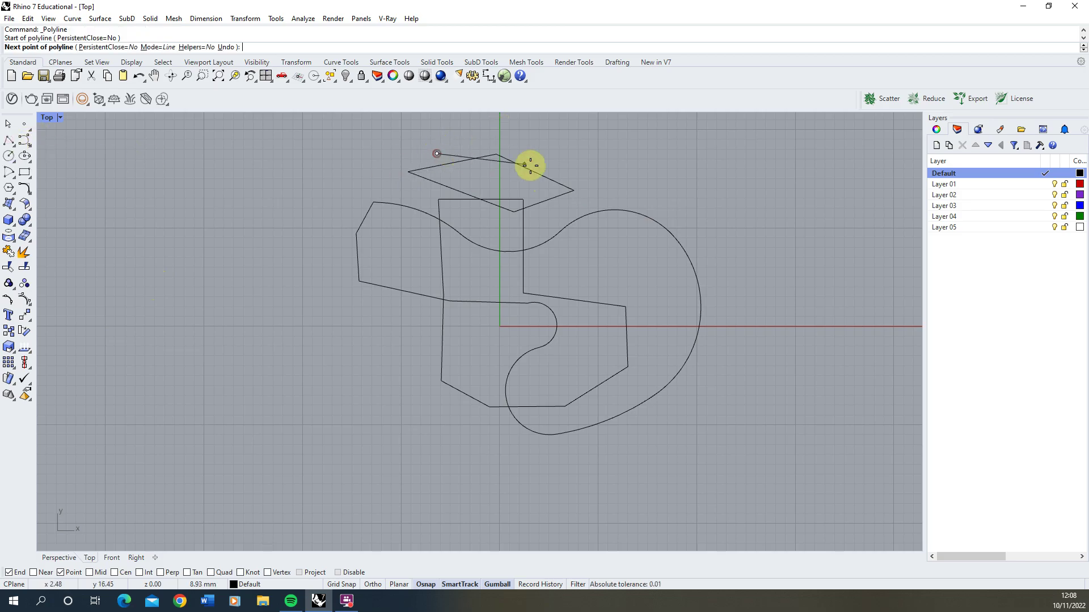
left_click(570, 172)
right_click(595, 153)
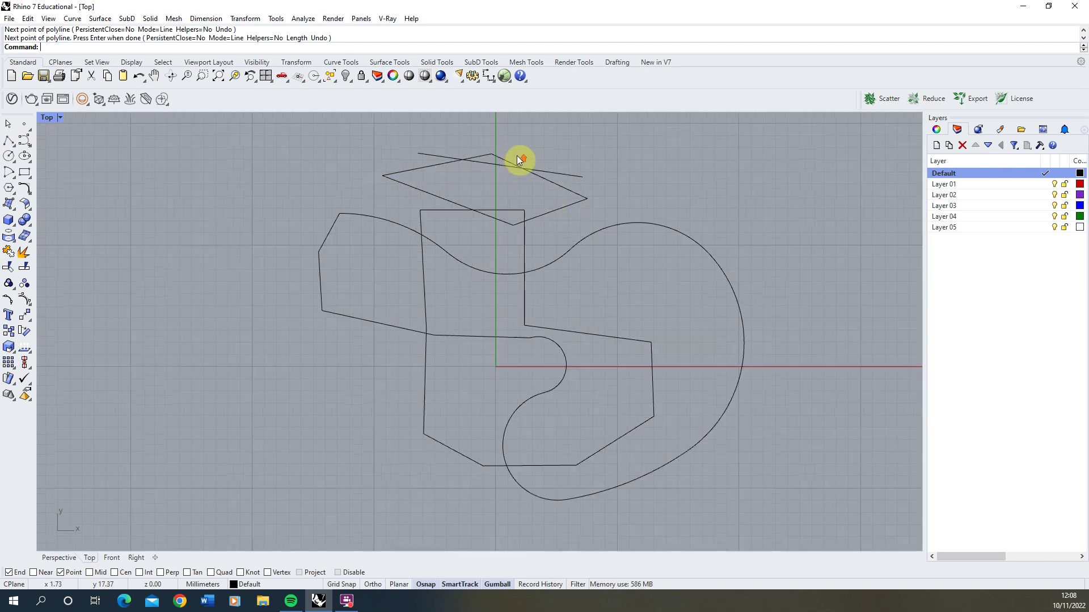
scroll(504, 152, "up", 5)
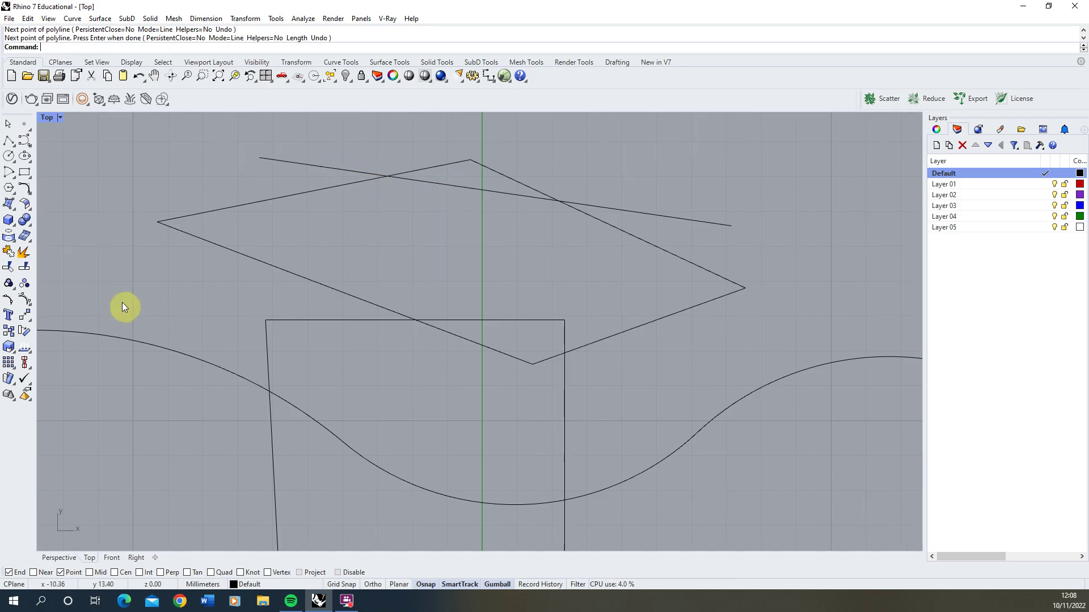
- Trim away the diamond's top corner above the slanted line, using the line as cutter
left_click(9, 266)
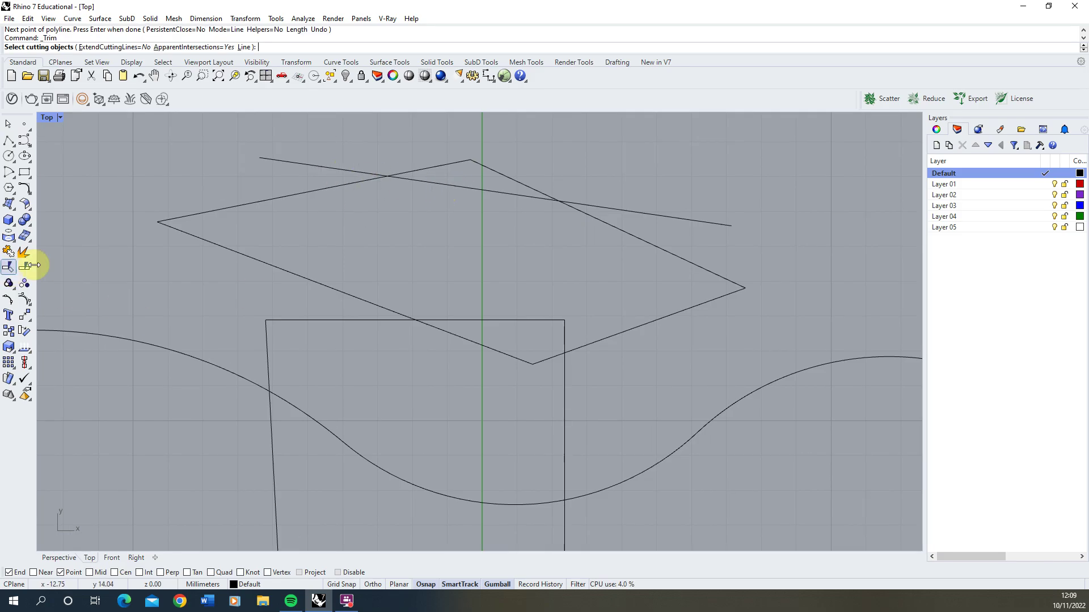
left_click(283, 161)
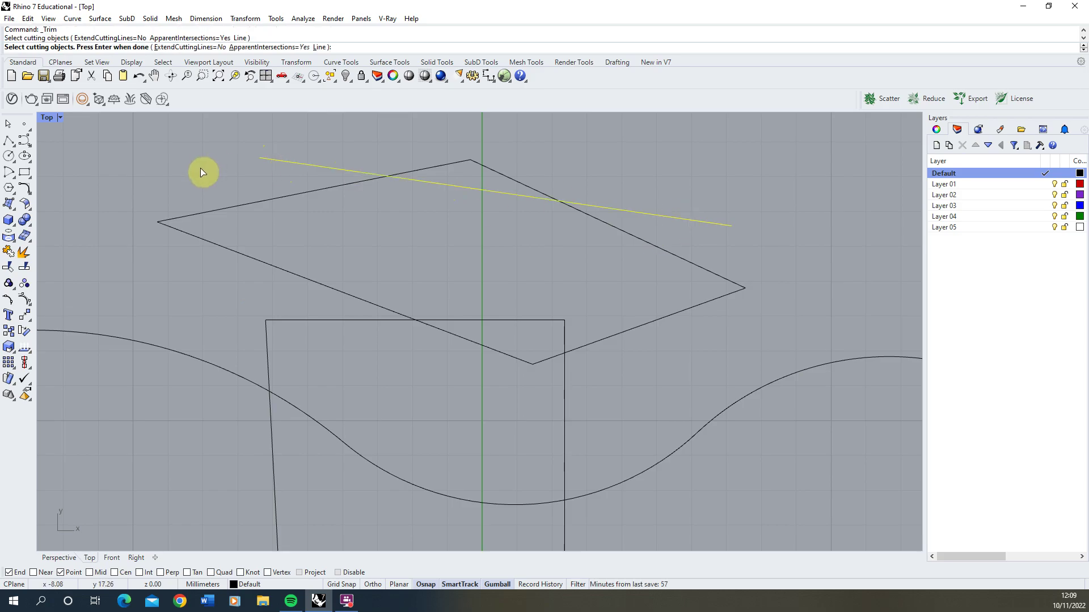
key("Return")
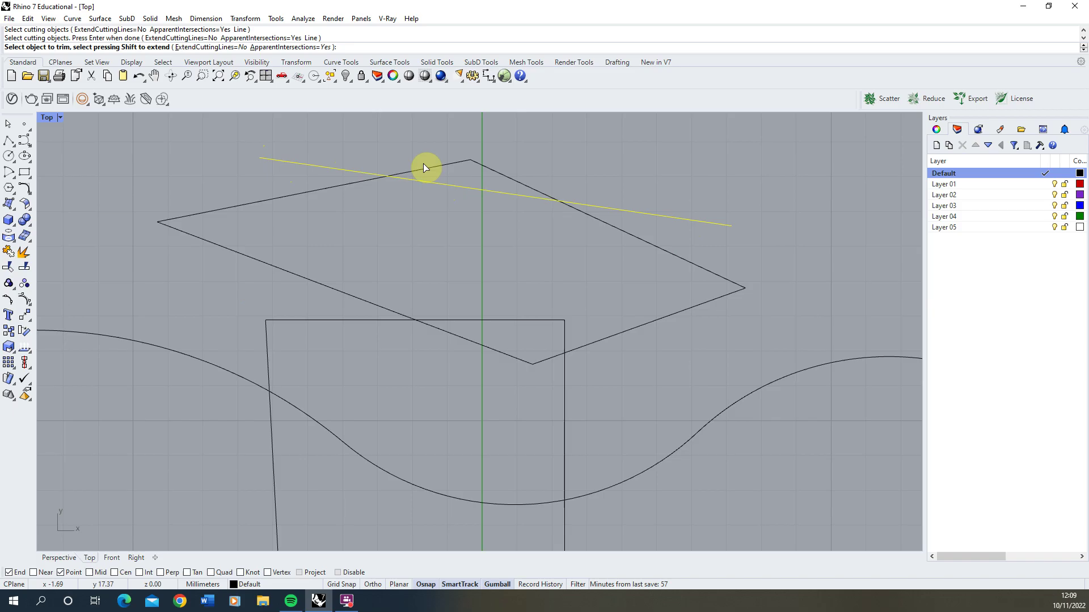
left_click(473, 162)
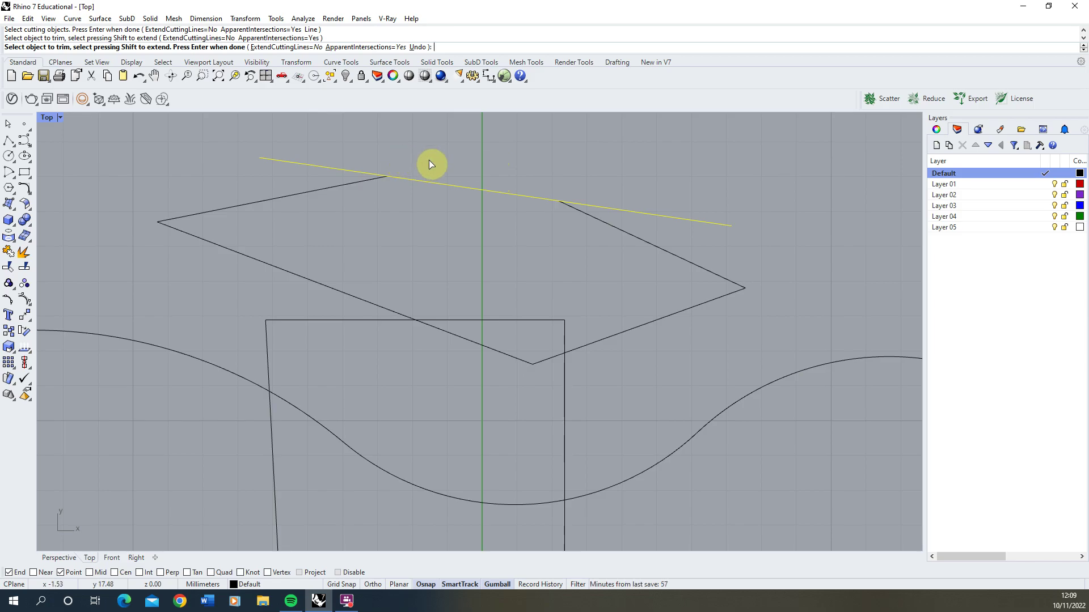
key("Return")
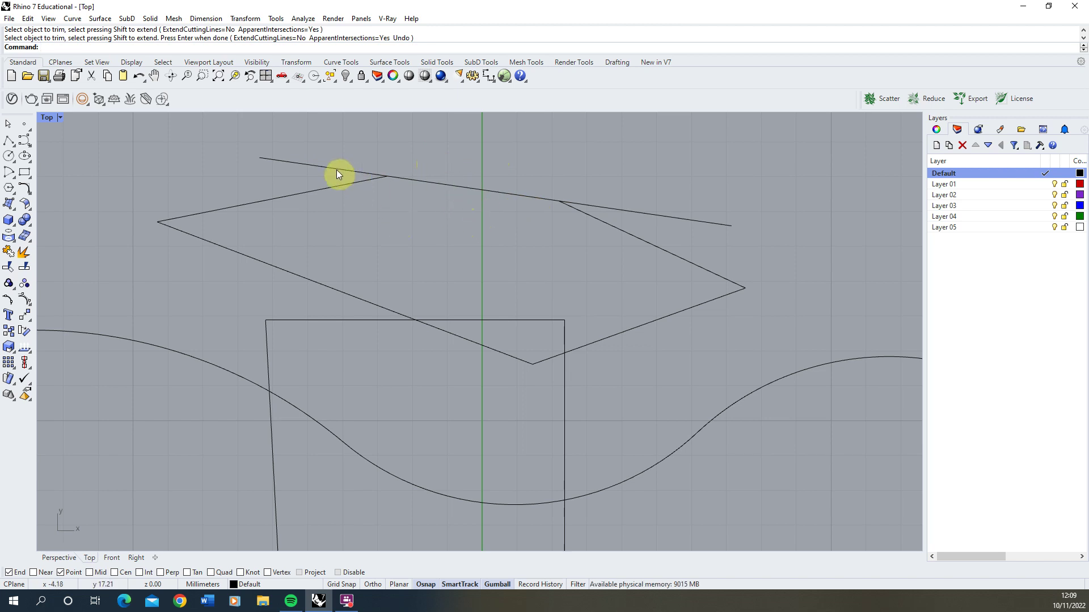
- Trim off the slanted line's left and right overhangs beyond the diamond
left_click(607, 223)
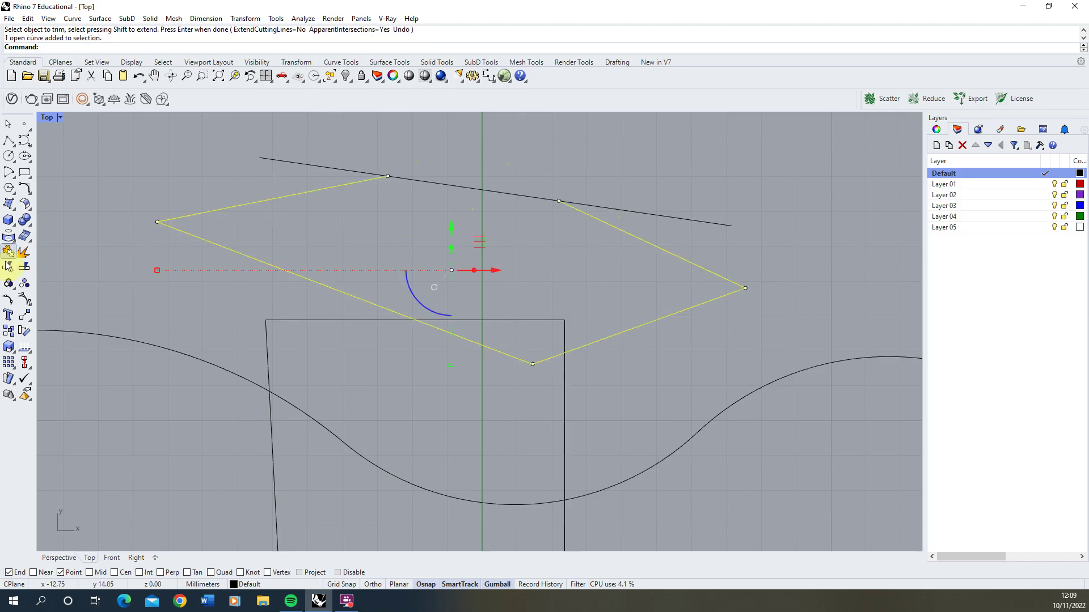
left_click(13, 271)
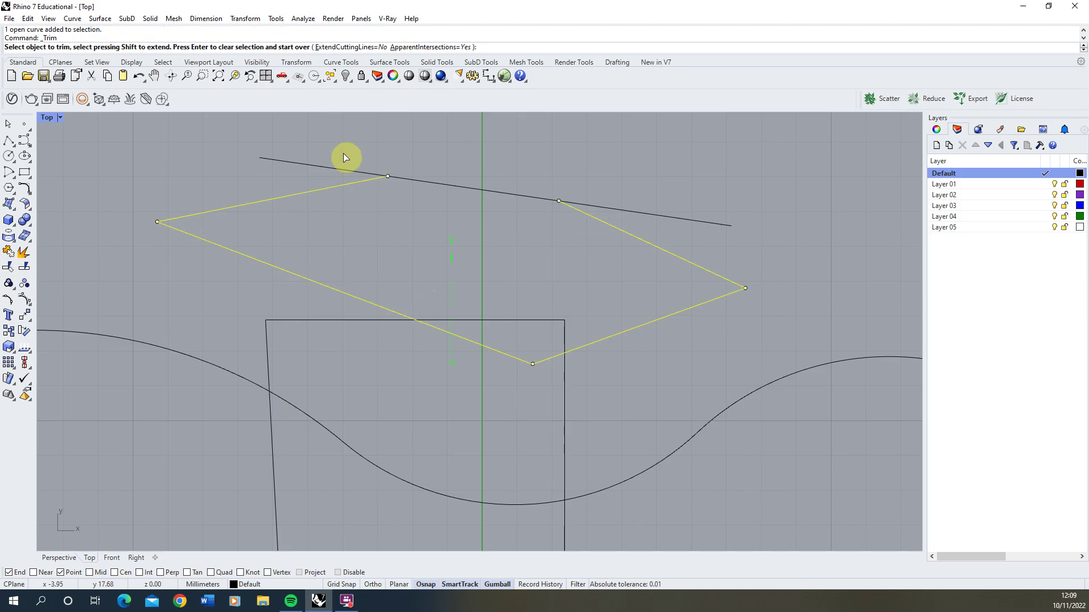
left_click(329, 167)
left_click(634, 214)
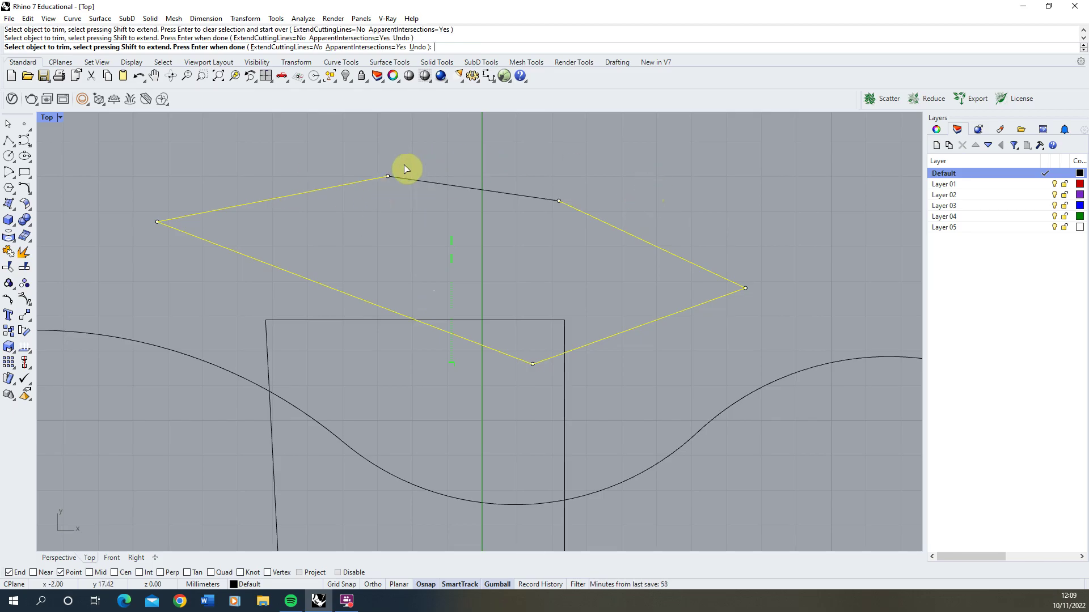
key("Return")
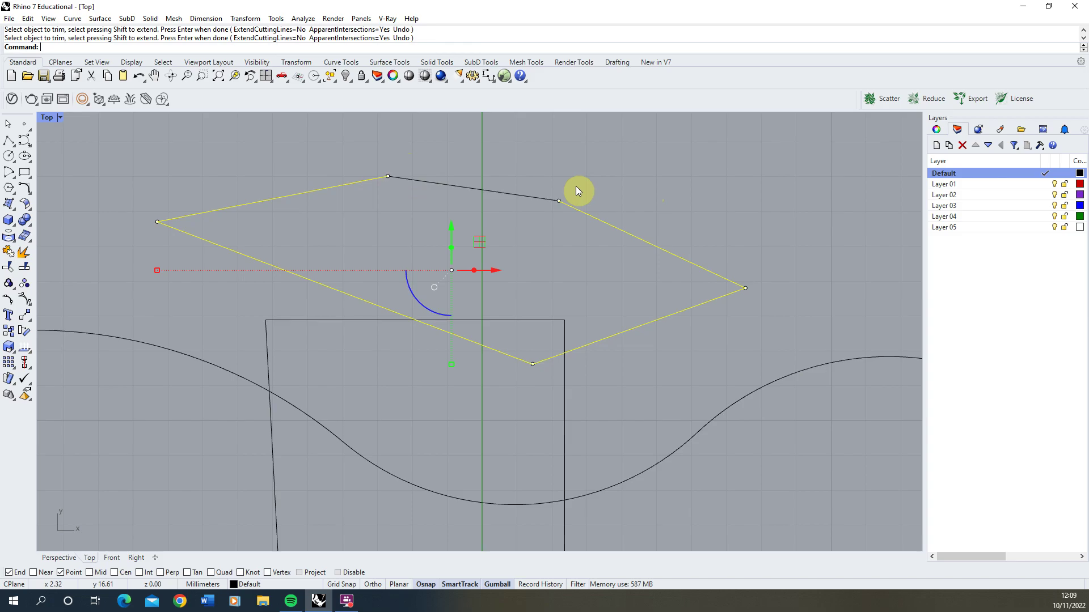
- Select the cut diamond polyline together with its short top edge
key("Escape")
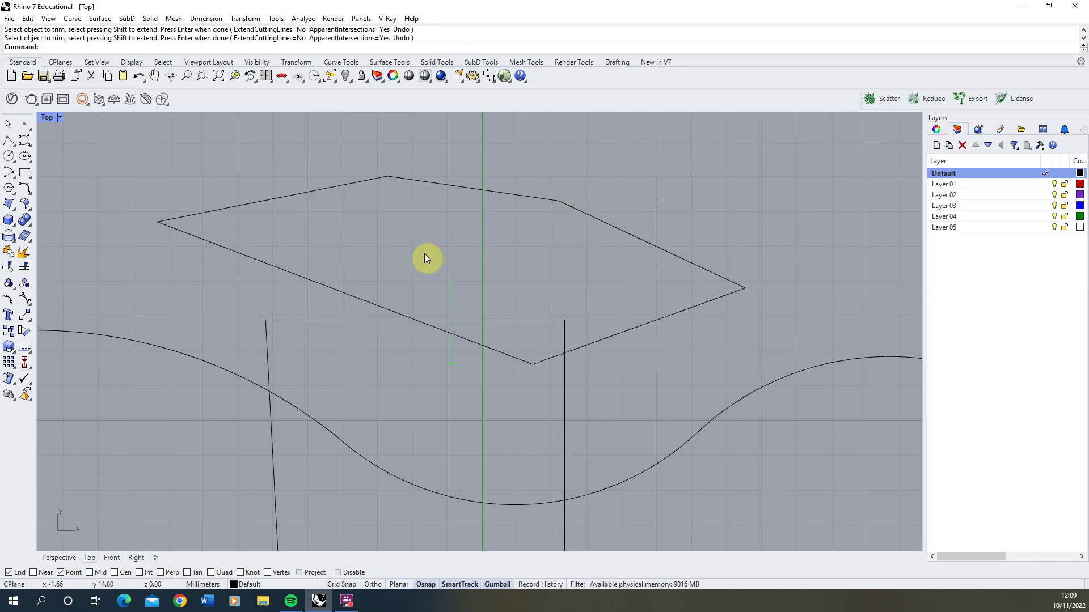
left_click(353, 181)
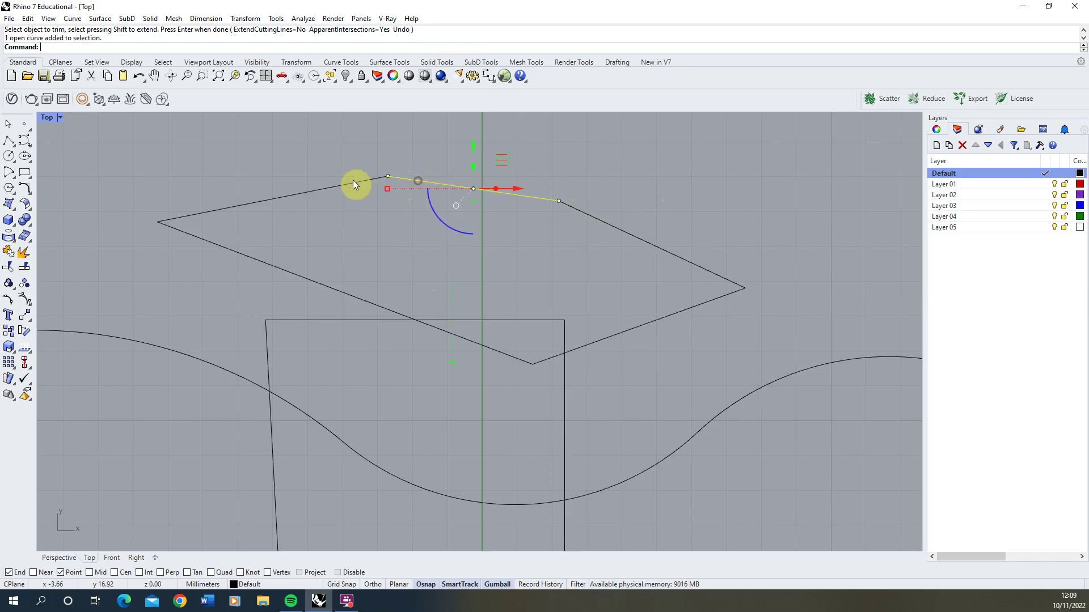
left_click(344, 185)
left_click(415, 180)
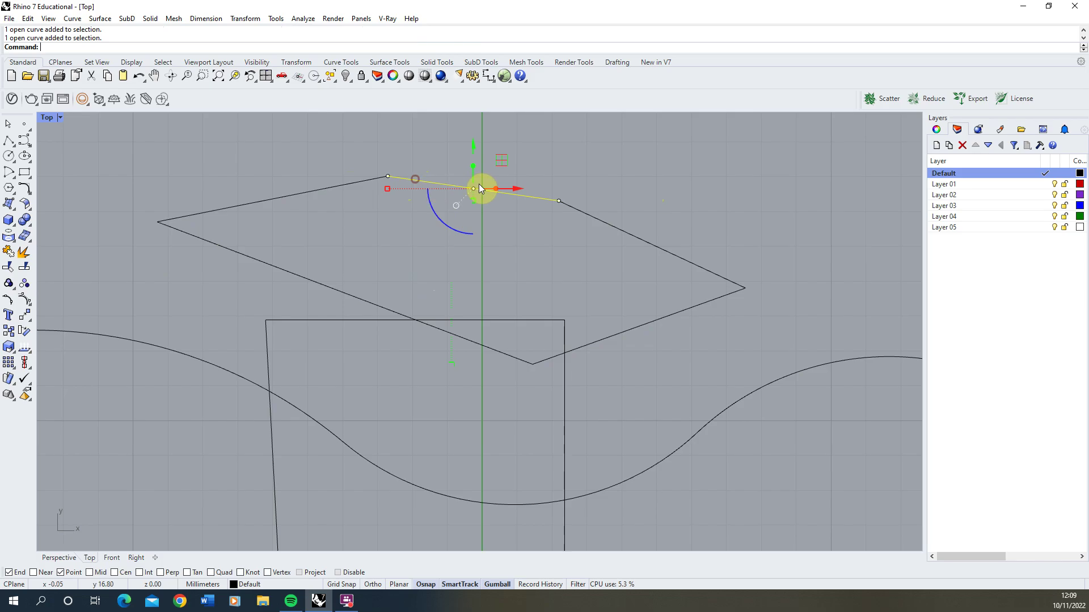
left_click(349, 183)
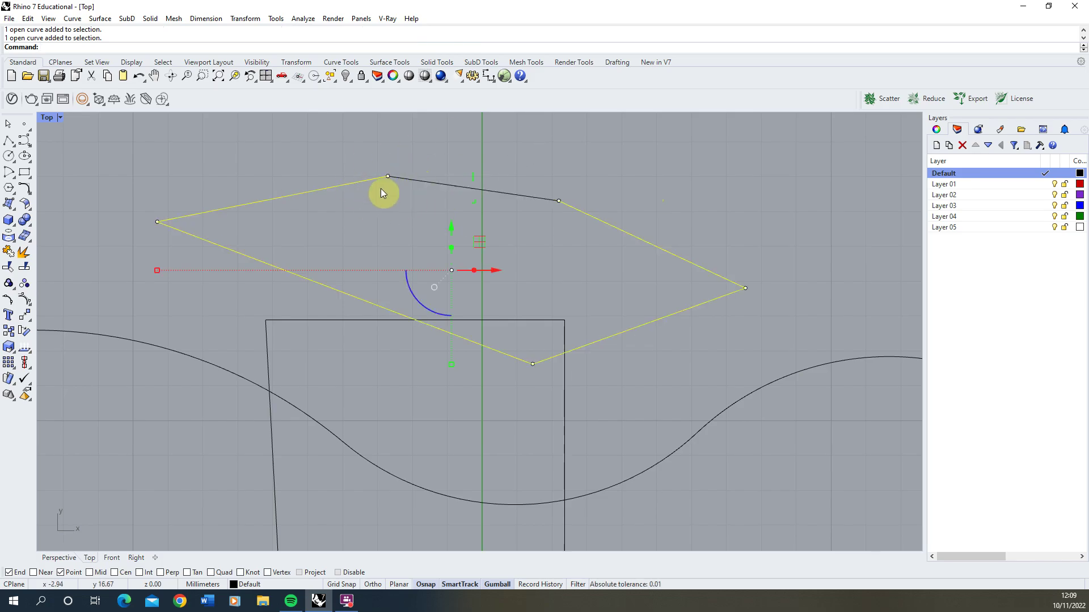
left_click_drag(427, 161, 377, 181)
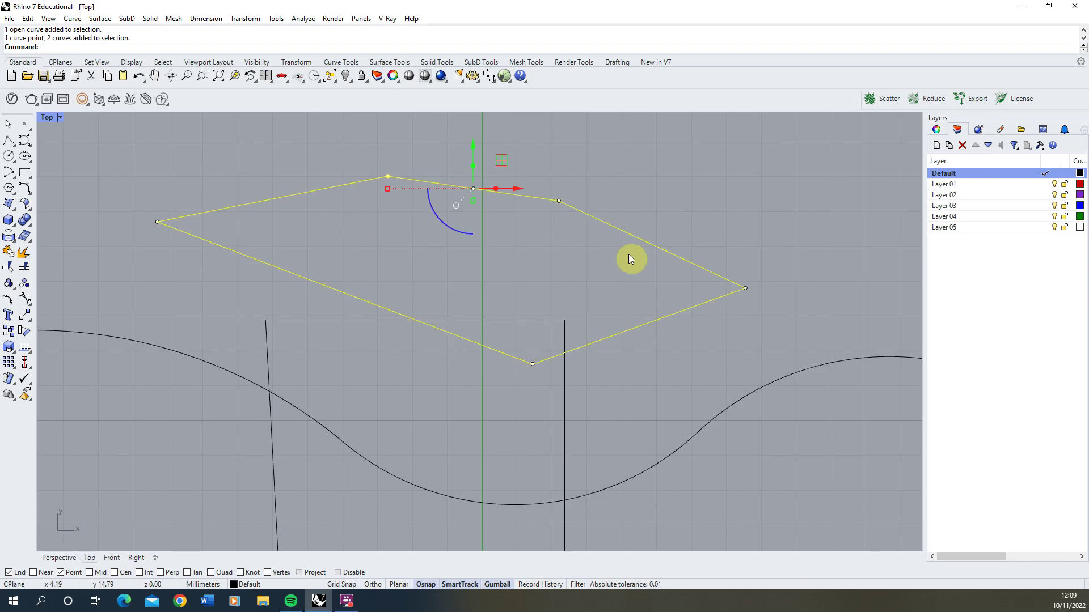
- Join the diamond and its top segment into one closed five-sided curve, then reselect it
left_click(23, 252)
left_click(356, 224)
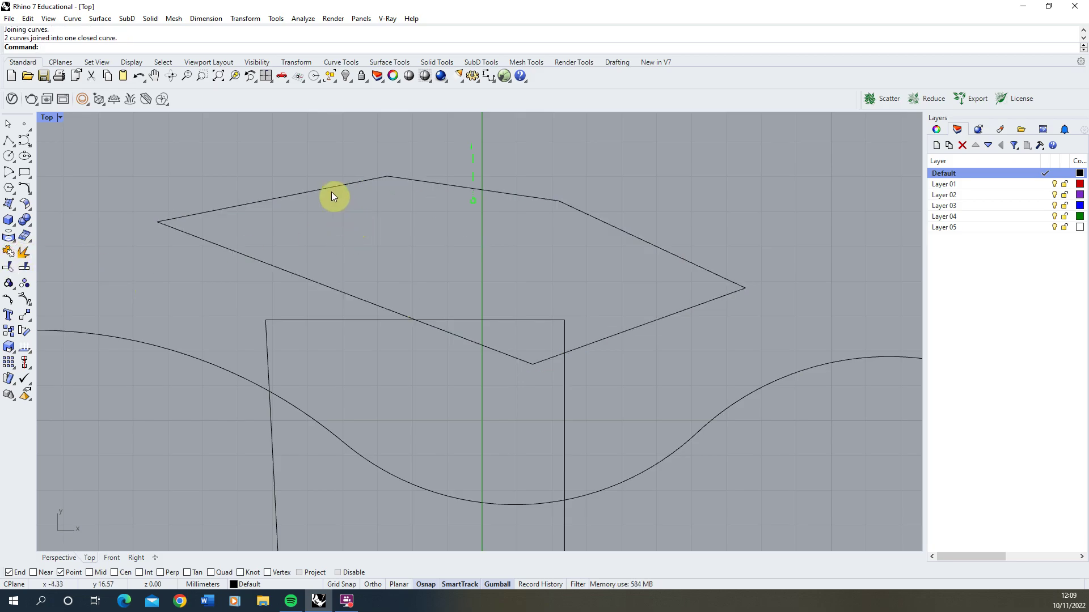
scroll(332, 191, "down", 1)
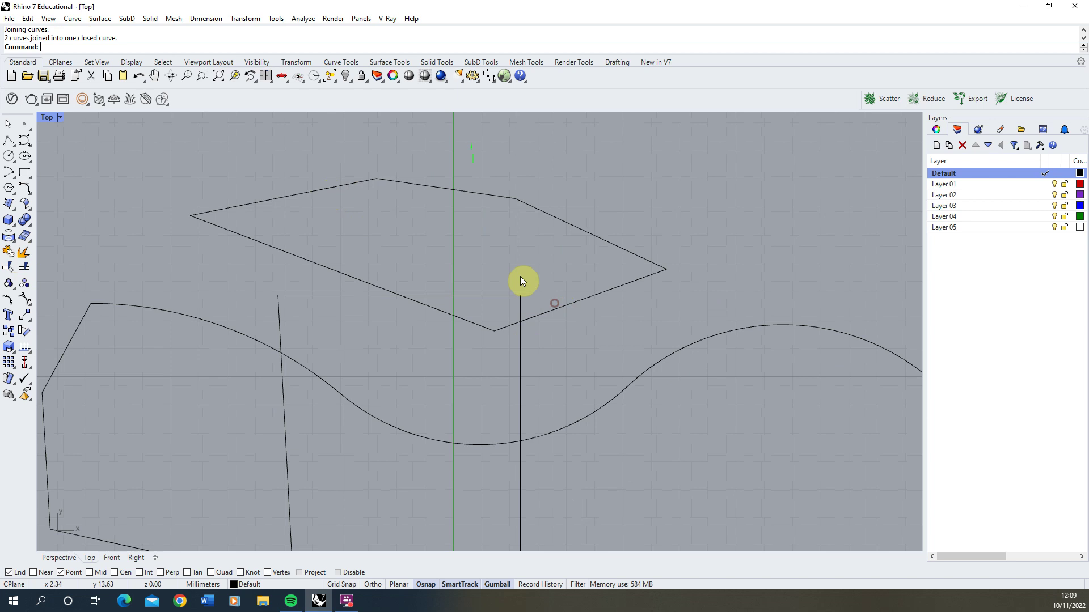
left_click(346, 275)
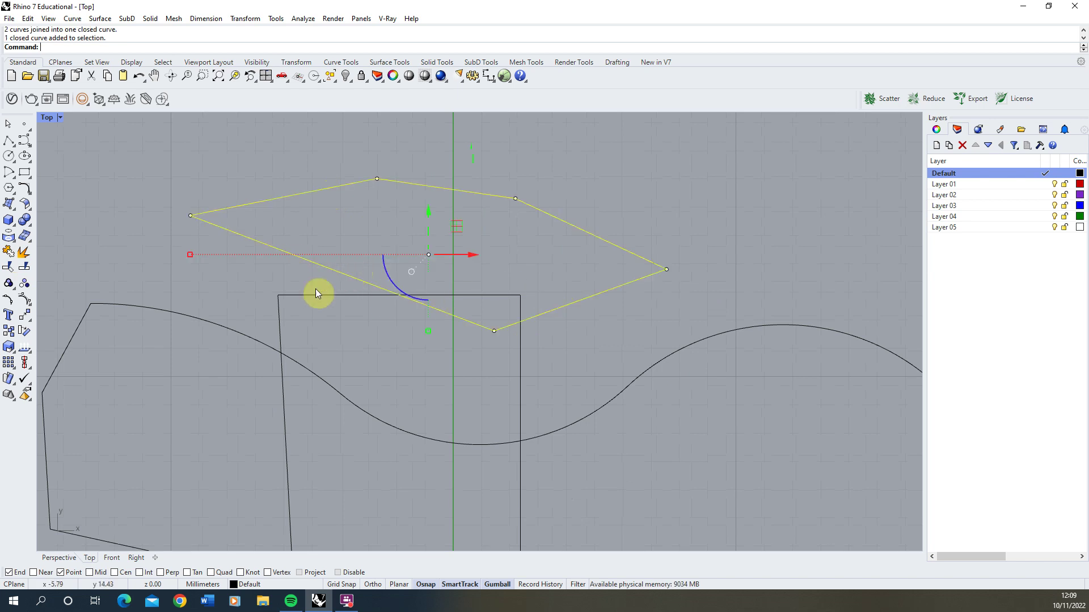
- Trim the rectangle's top inside the diamond and the diamond edge between the rectangle corners
left_click(10, 267)
left_click(503, 296)
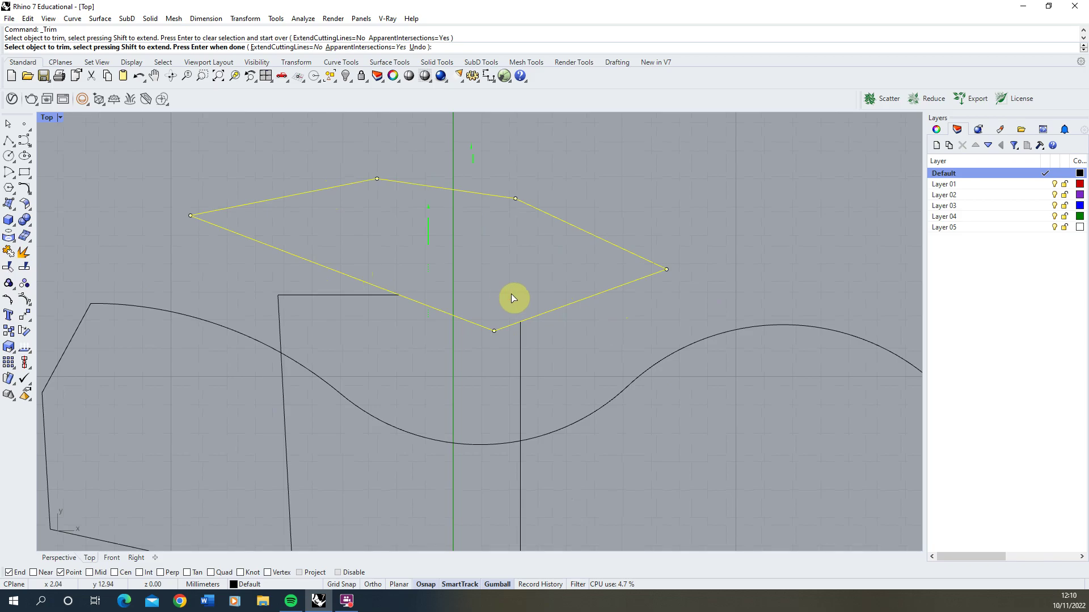
right_click(545, 353)
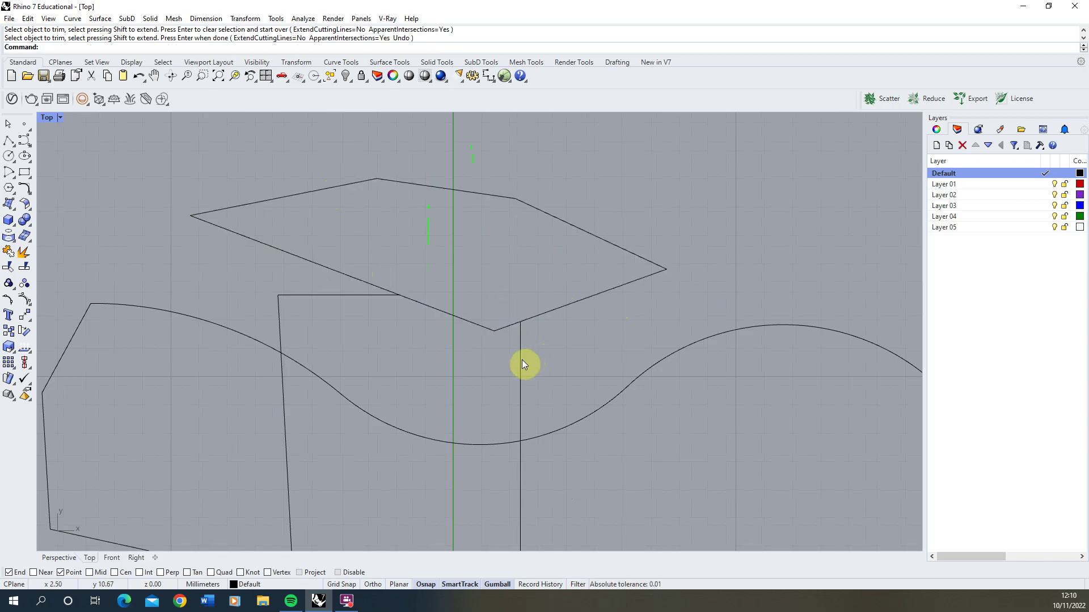
left_click(521, 359)
left_click(9, 267)
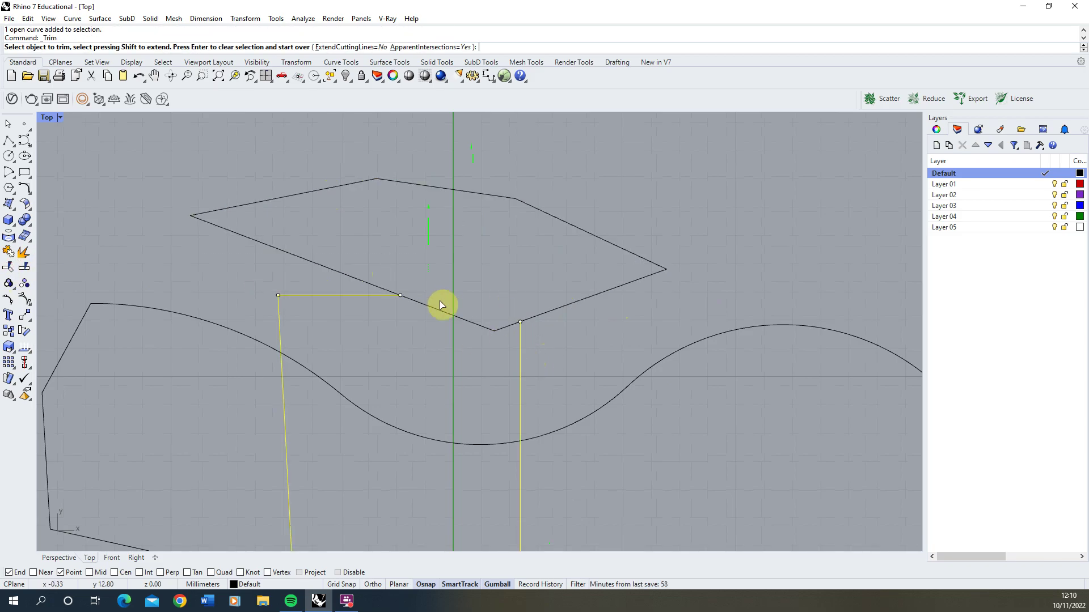
left_click(441, 305)
right_click(454, 293)
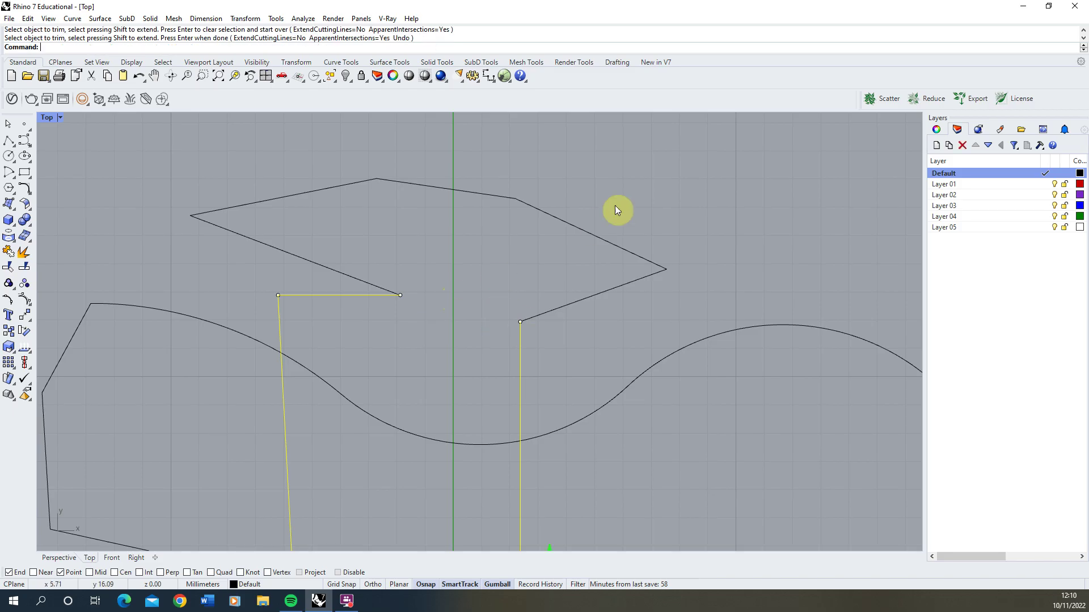
- Window-select the diamond and rectangle curves and join them into one closed outline
left_click_drag(600, 189, 386, 325)
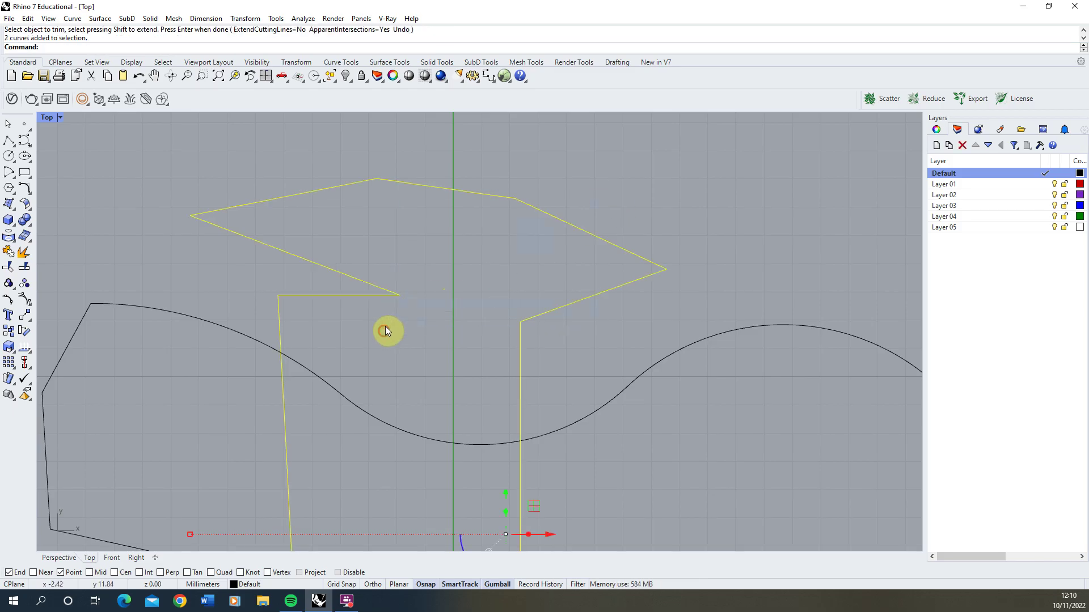
left_click(8, 253)
scroll(410, 222, "down", 5)
scroll(448, 279, "up", 4)
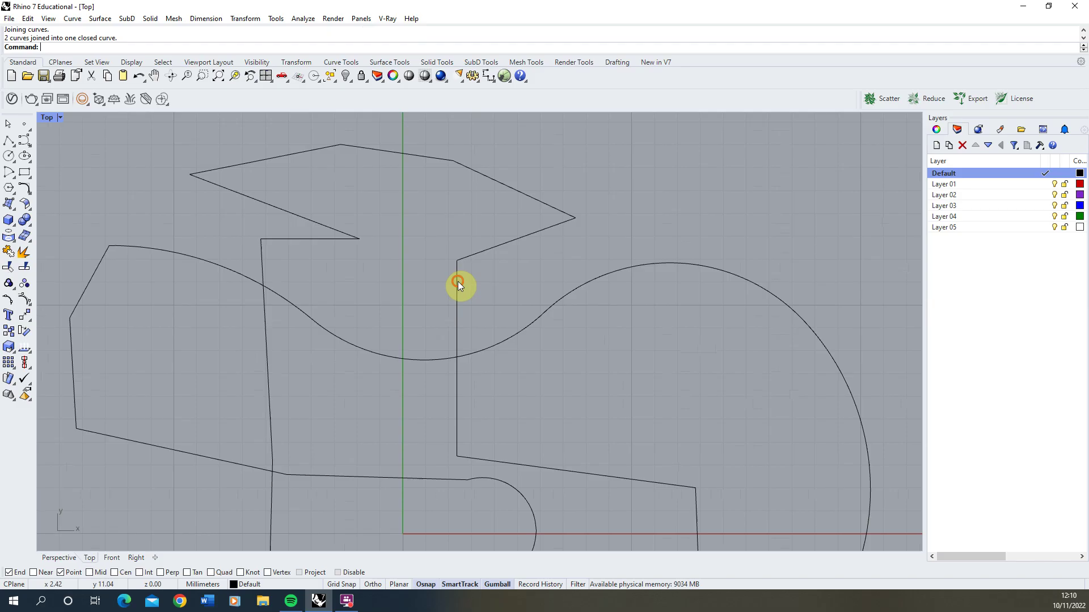
- Using the combined outline as cutter, trim away the wavy curve's segments and loop inside it
left_click(457, 281)
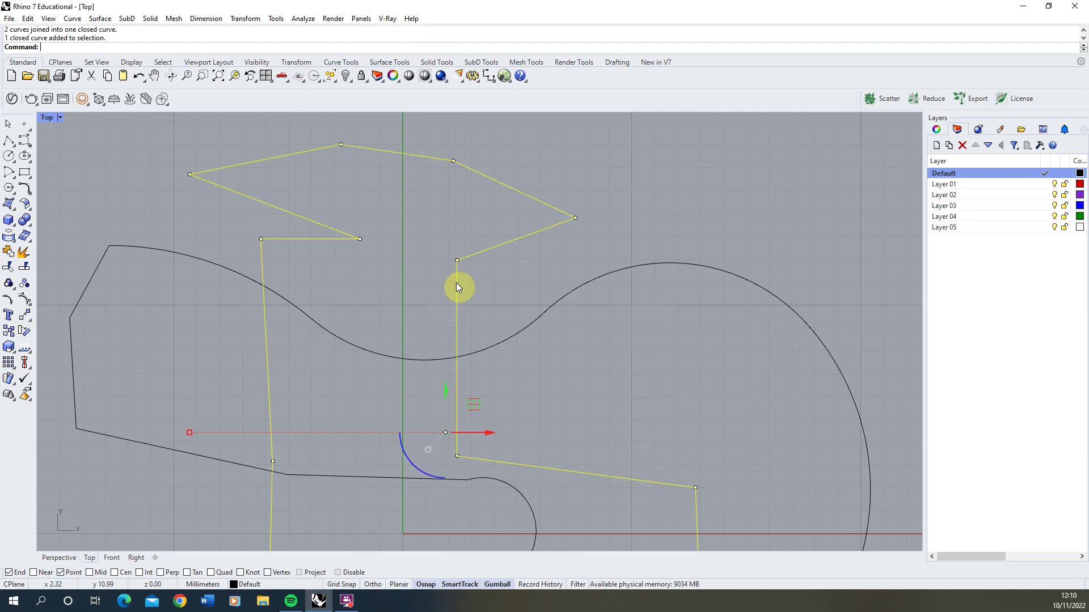
left_click(8, 267)
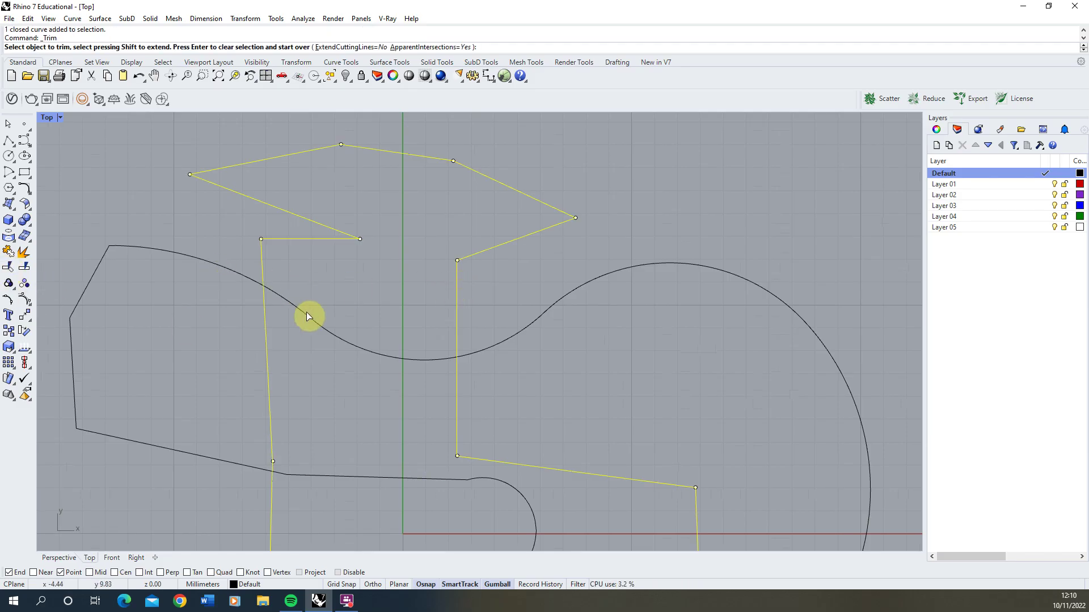
left_click(332, 331)
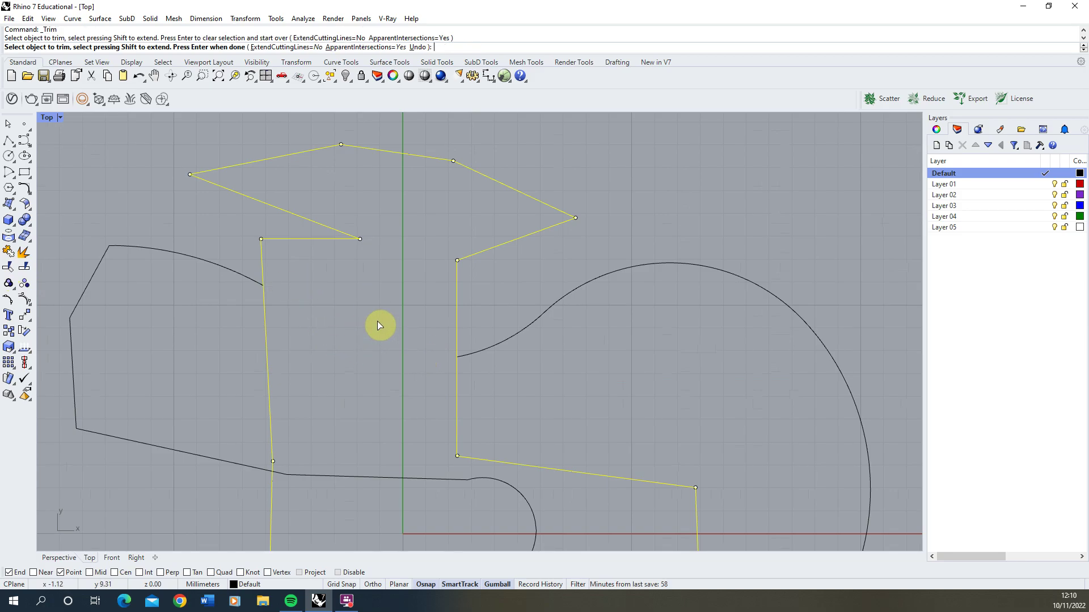
key("ctrl+z")
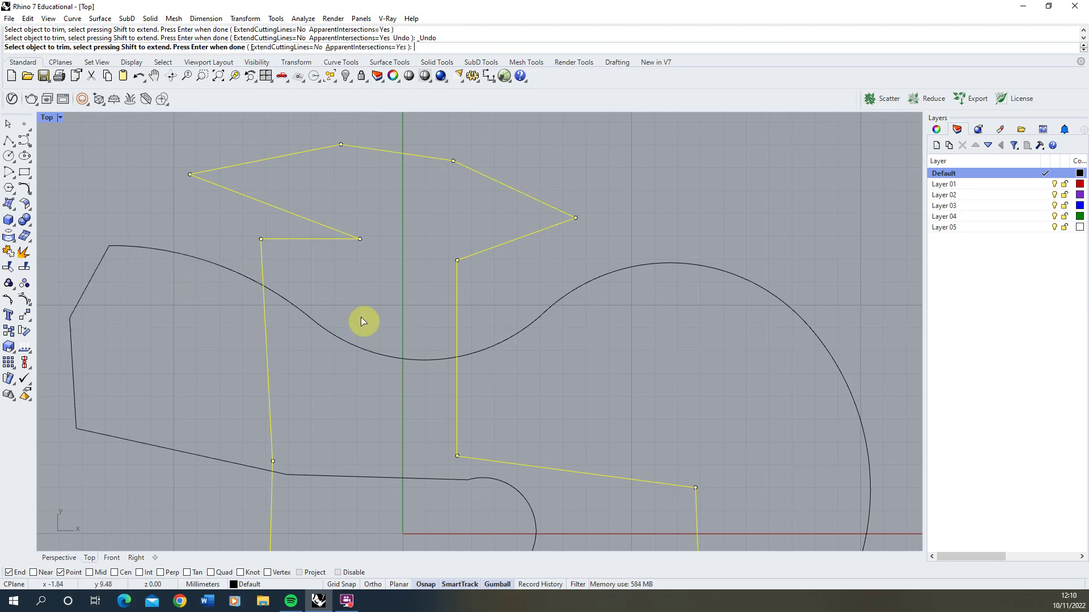
left_click(328, 329)
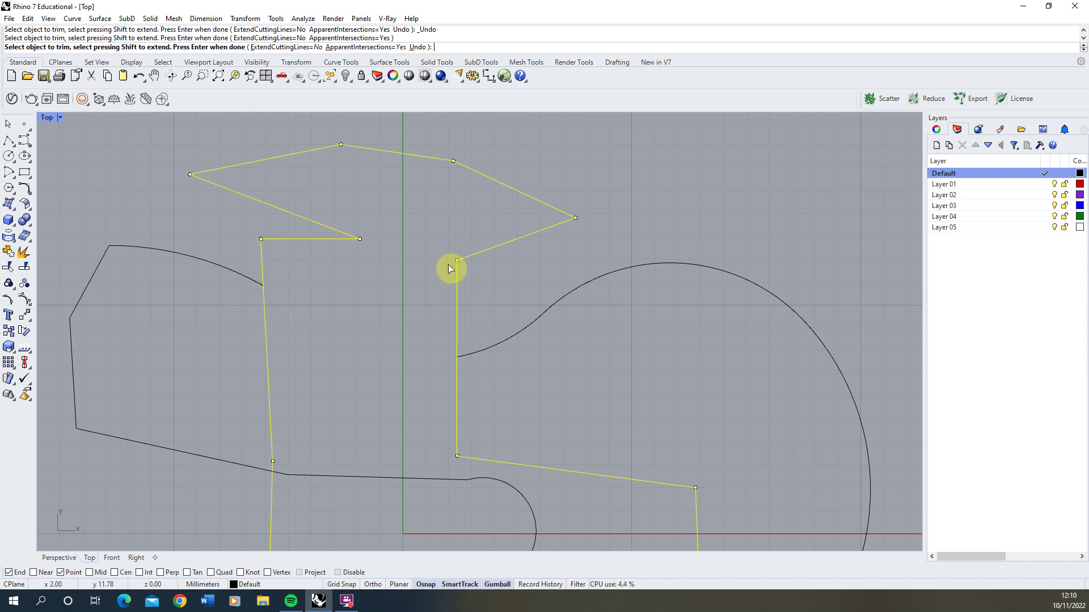
scroll(331, 277, "down", 4)
scroll(362, 403, "up", 2)
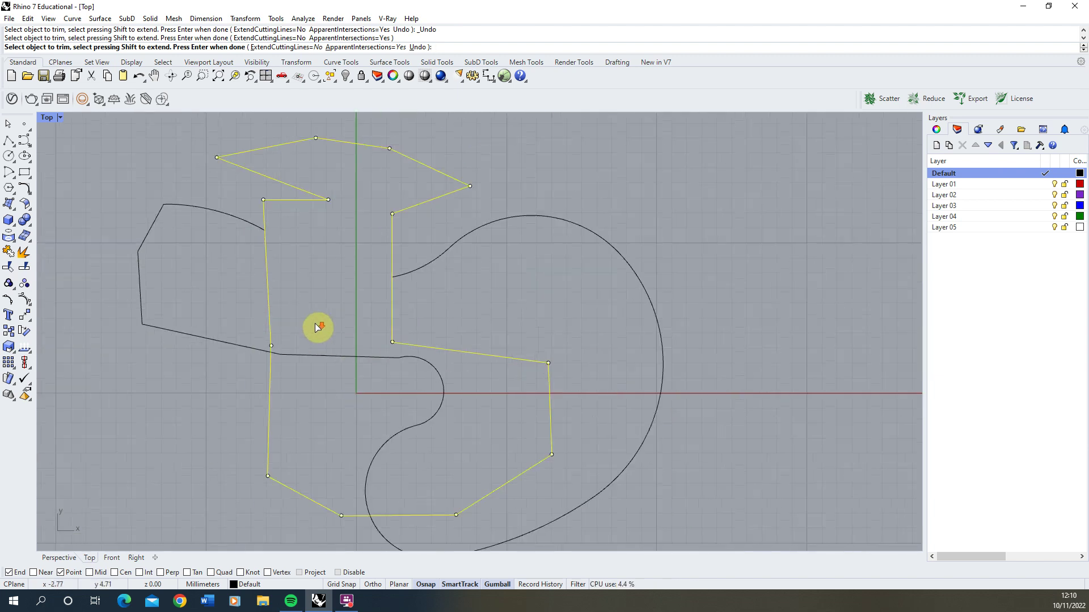
left_click(302, 356)
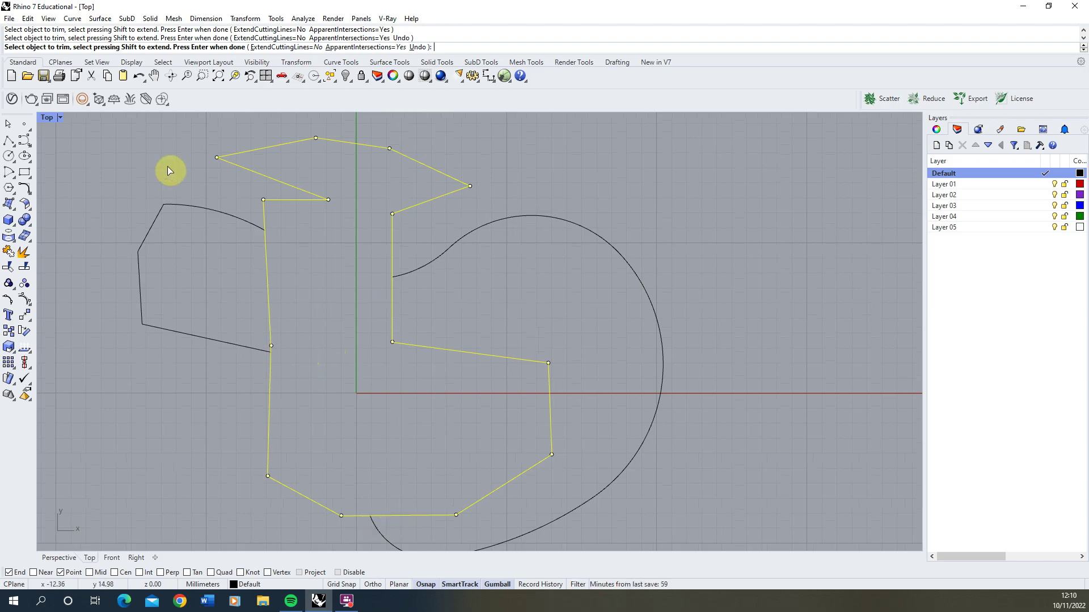
- With the left polyline and large arc as cutters, trim the outline portions between them
left_click(10, 124)
left_click_drag(238, 191, 194, 401)
left_click(425, 269, "shift")
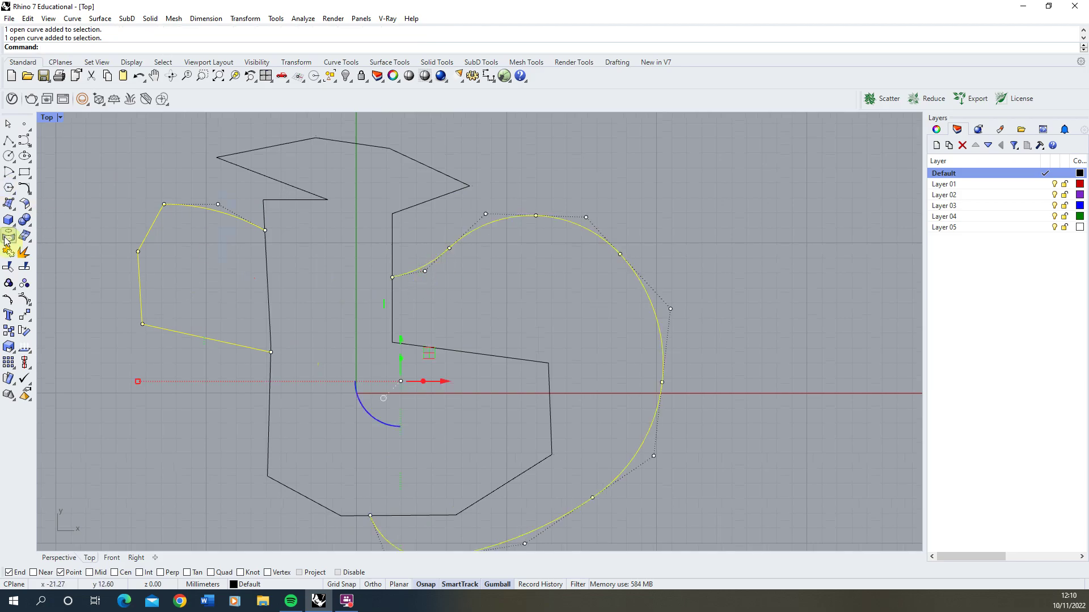
right_click_drag(413, 279, 420, 197)
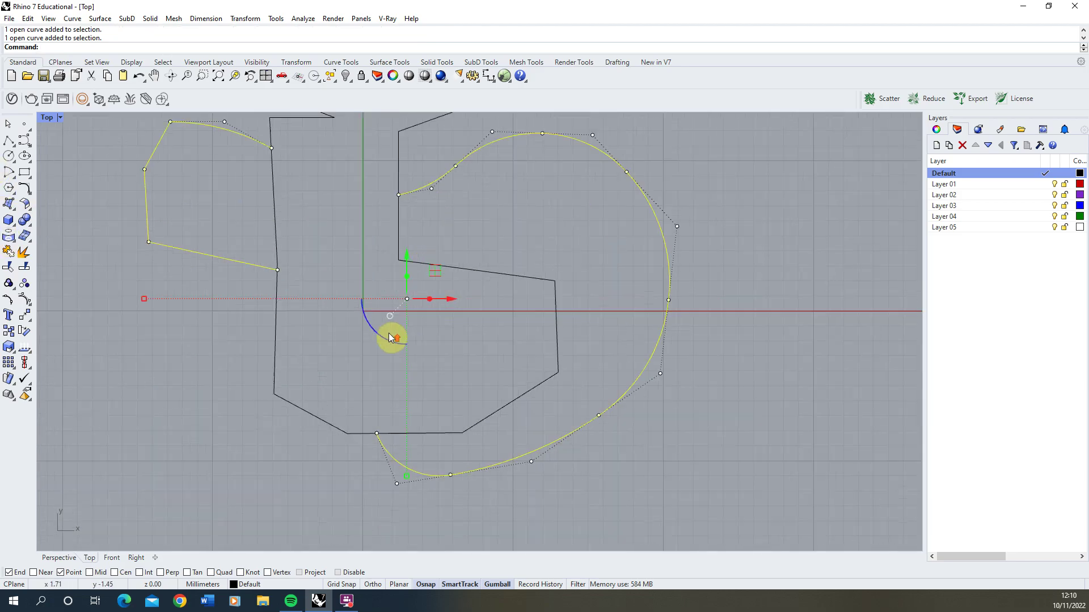
left_click(22, 298)
left_click(272, 195)
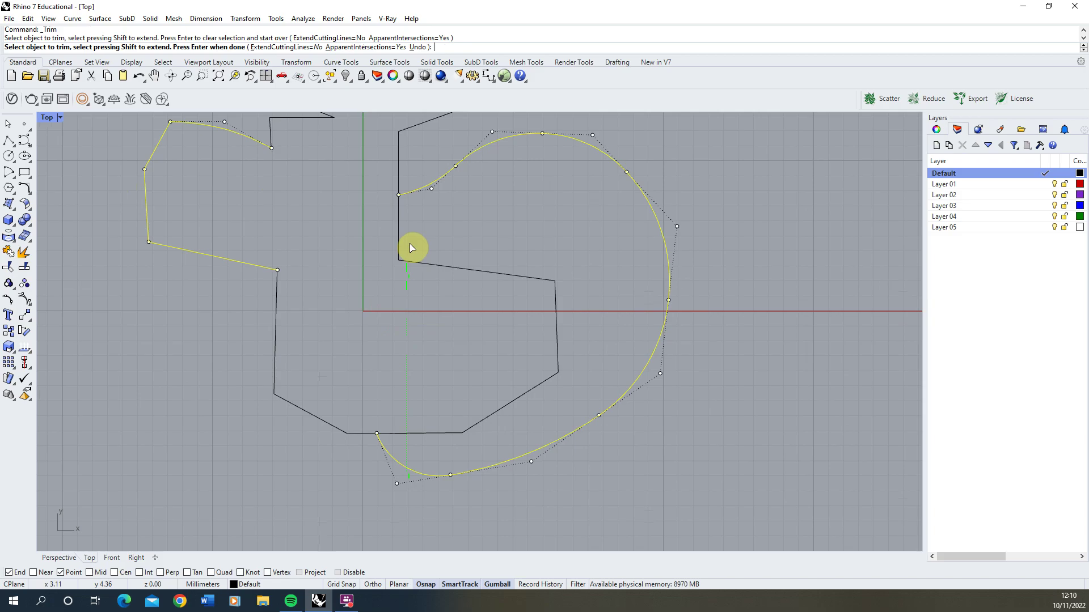
left_click(400, 248)
scroll(403, 244, "down", 5)
scroll(348, 315, "up", 5)
key("Return")
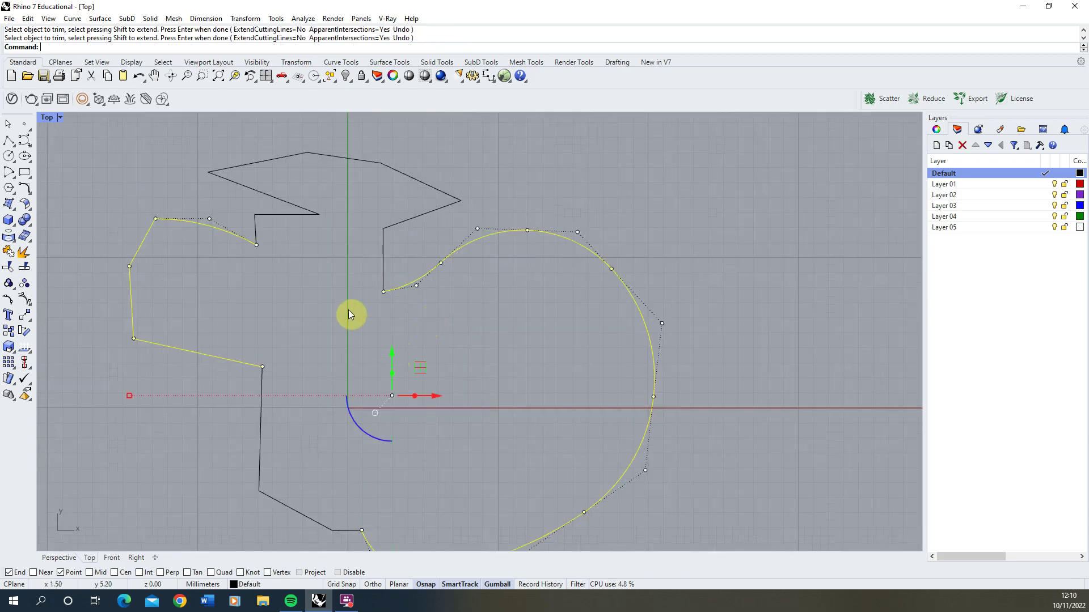
key("Escape")
- Window-select the four remaining curves and join them into one closed curve
scroll(352, 270, "down", 5)
scroll(227, 255, "up", 2)
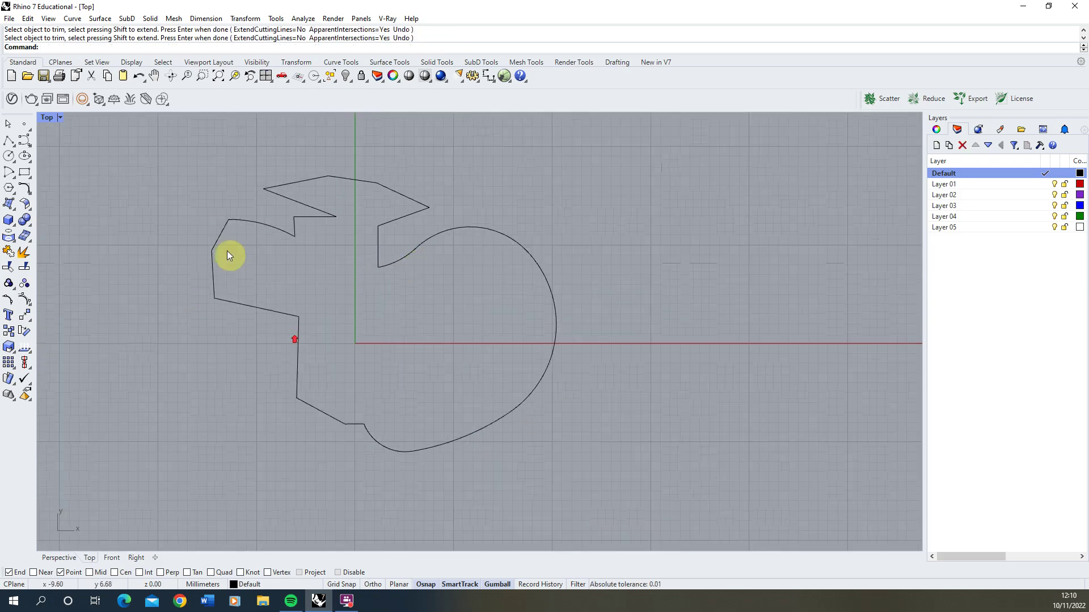
left_click(308, 223)
key("Escape")
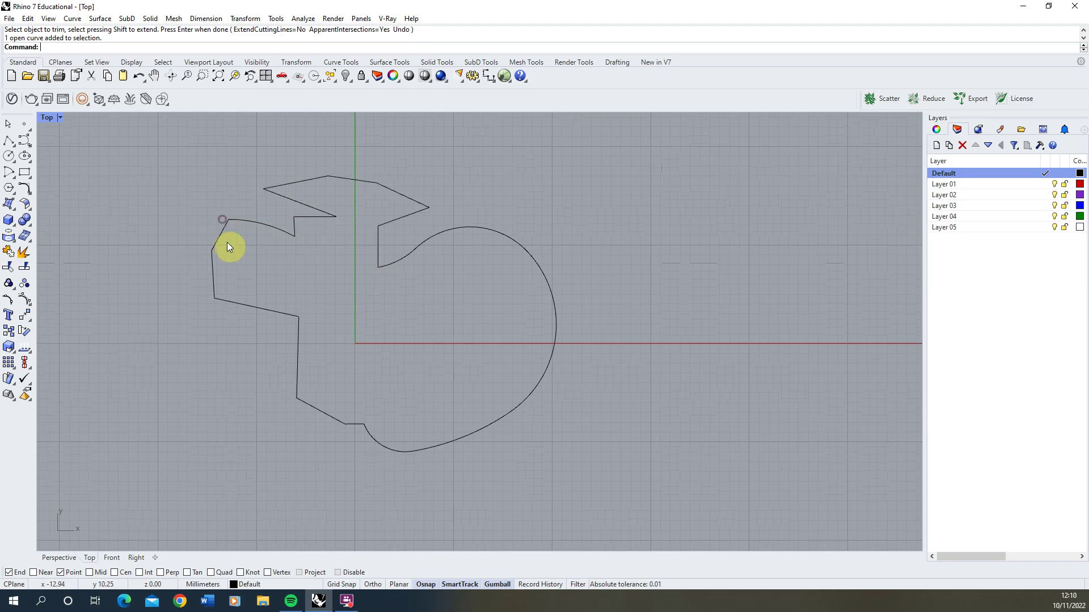
left_click(243, 304)
left_click(184, 414)
left_click_drag(159, 477, 642, 121)
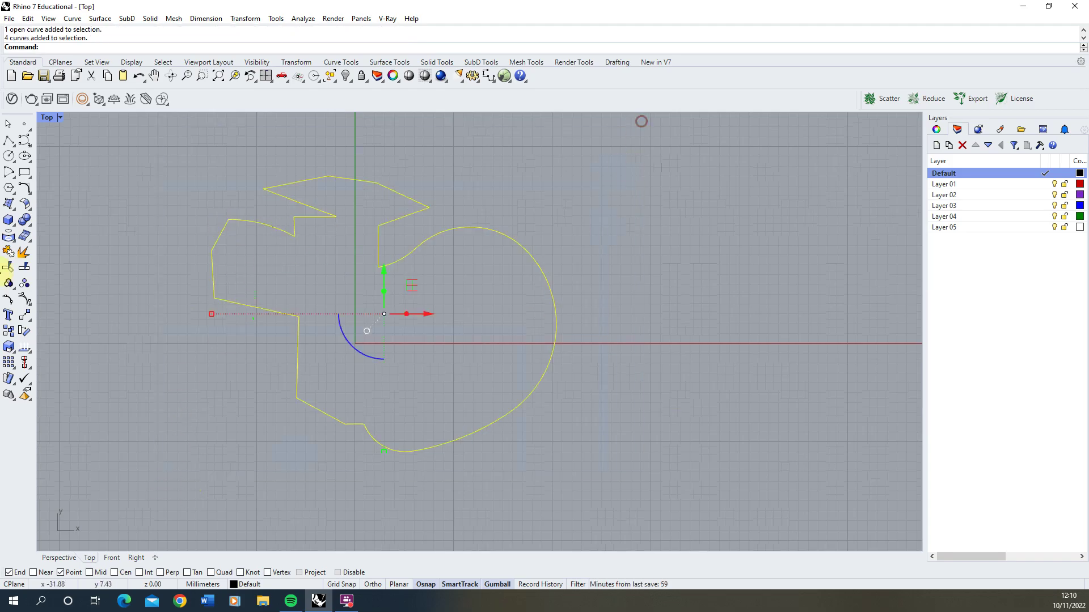
left_click(8, 251)
left_click(307, 274)
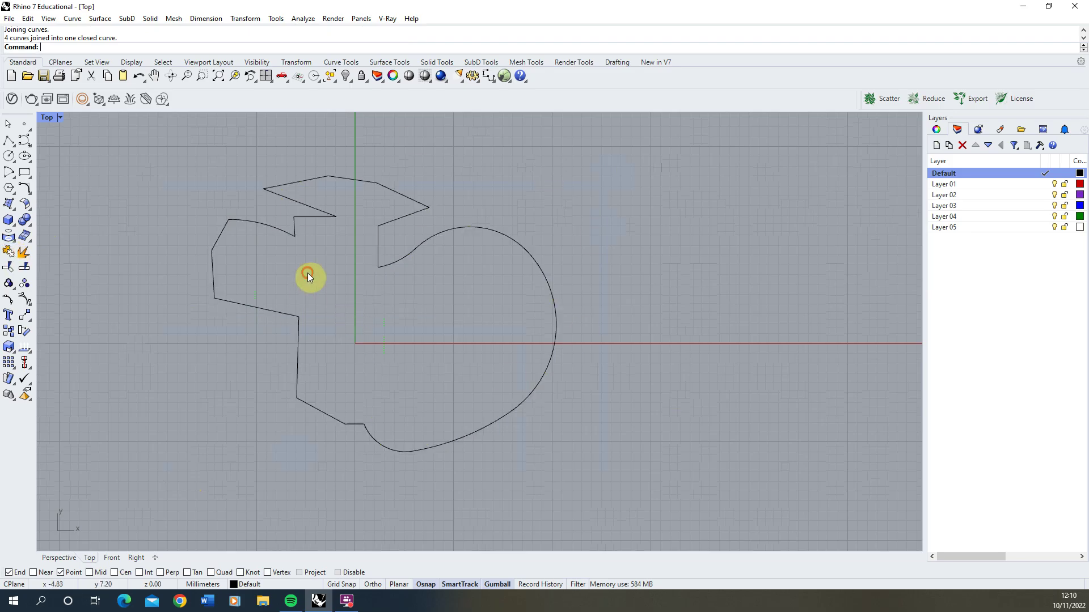
left_click(391, 264)
left_click(345, 273)
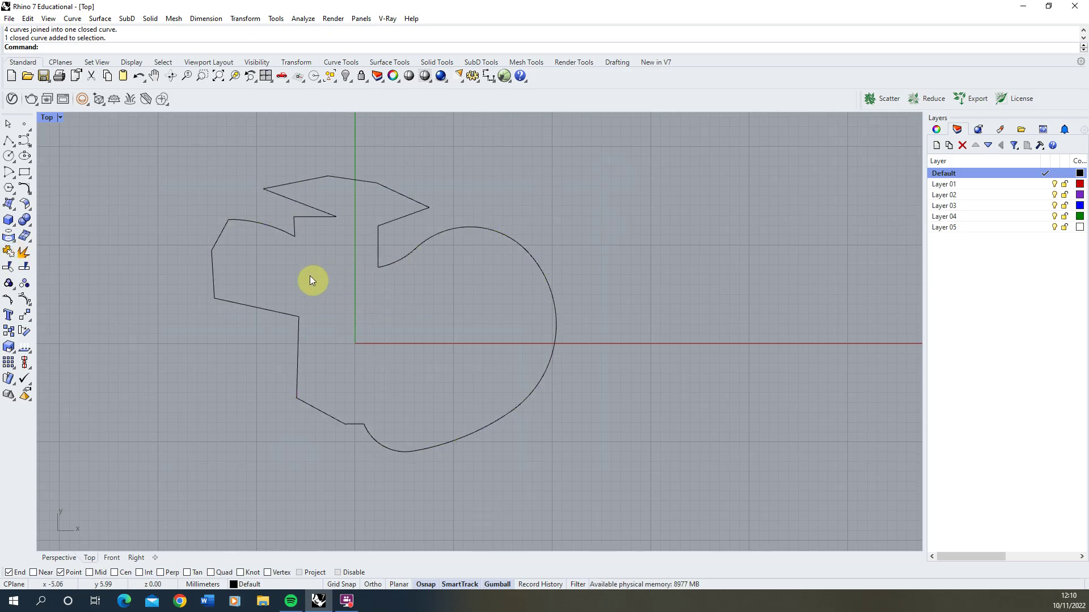
scroll(321, 294, "up", 2)
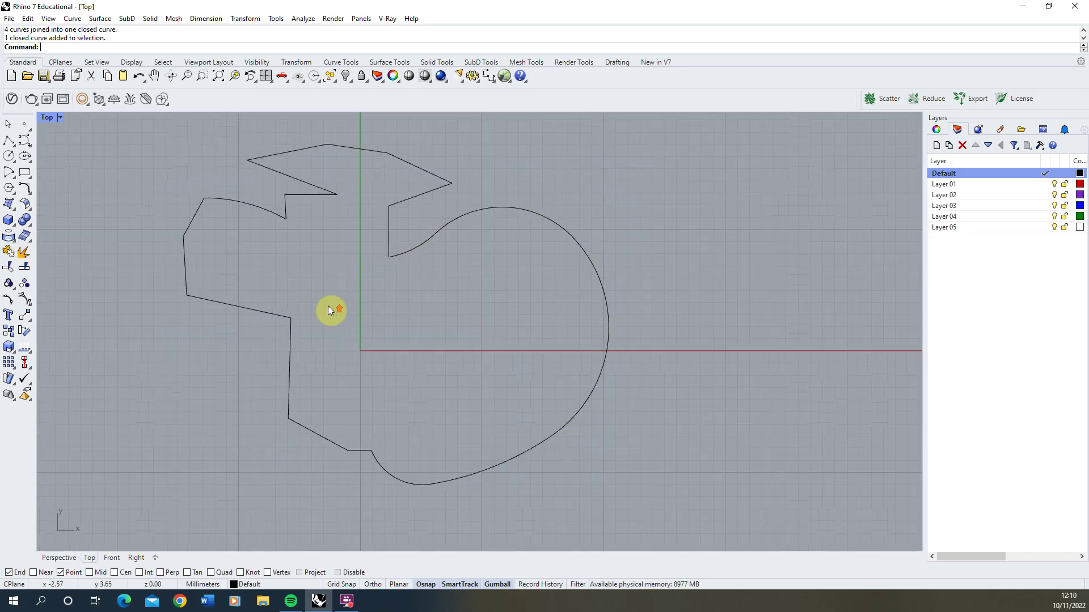
- Draw a closed five-point polyline left of the combined outline and select it
left_click(8, 141)
left_click(100, 215)
left_click(153, 286)
left_click(111, 355)
left_click(64, 311)
left_click(56, 257)
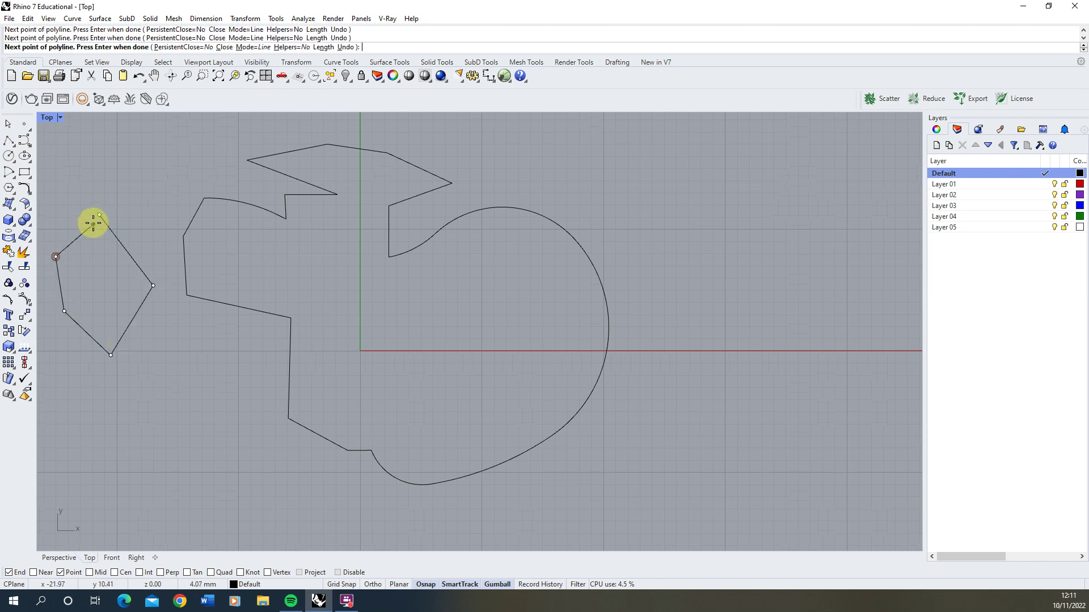
left_click(95, 213)
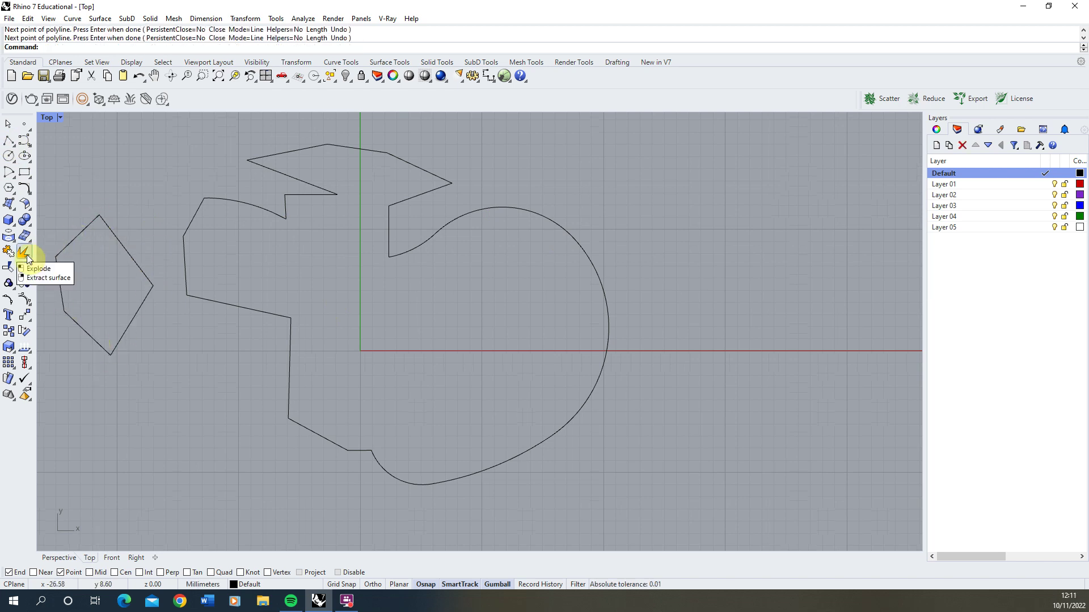
left_click(127, 250)
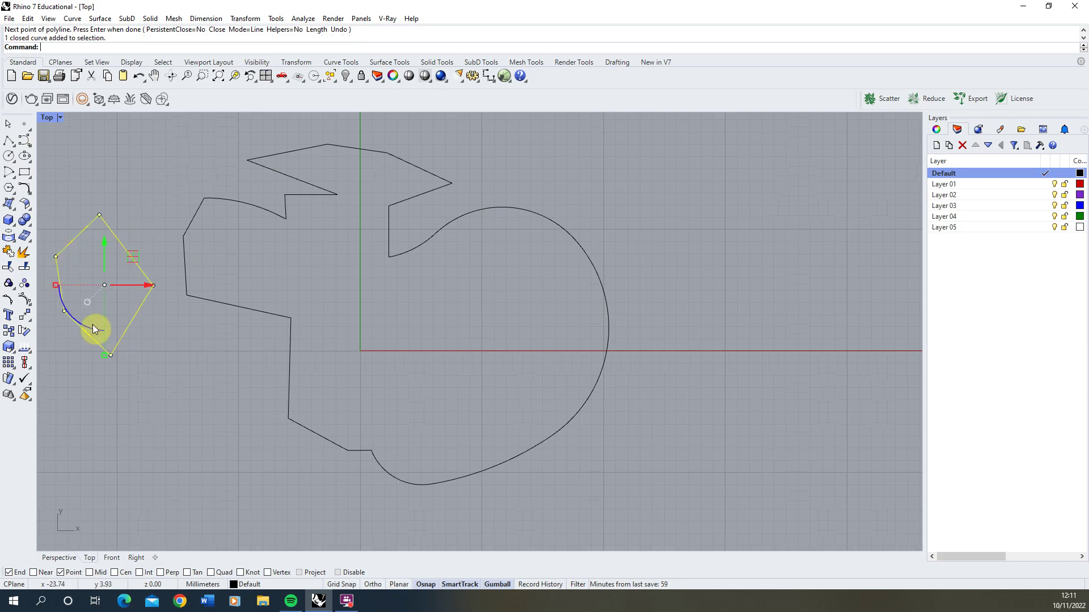
- Explode the five-sided polyline and pull three of its segments apart with the gumball
left_click(24, 251)
left_click(78, 234)
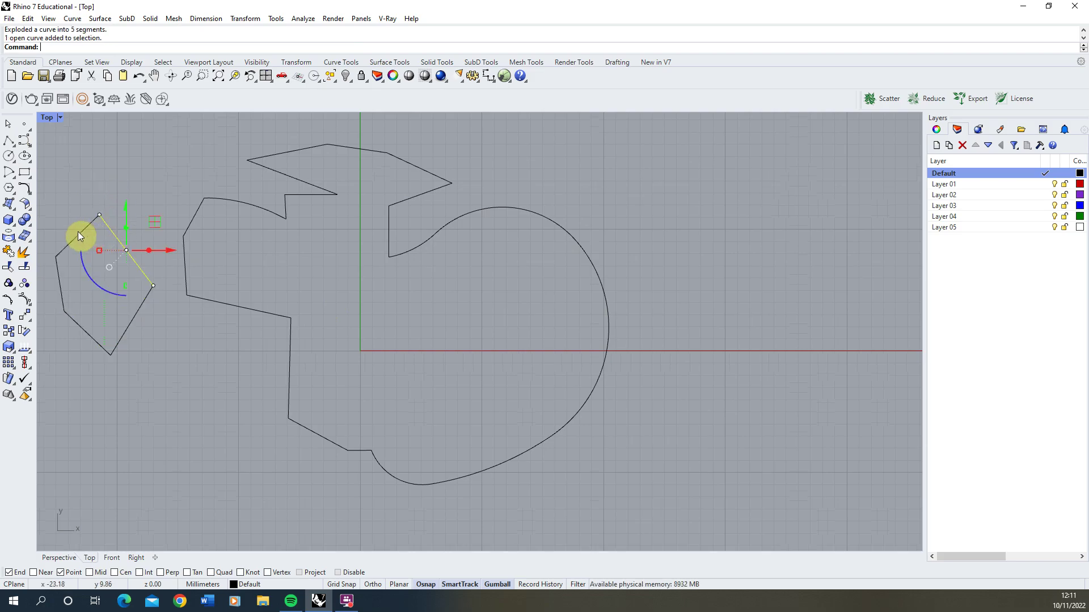
left_click_drag(77, 231, 78, 183)
left_click(117, 237)
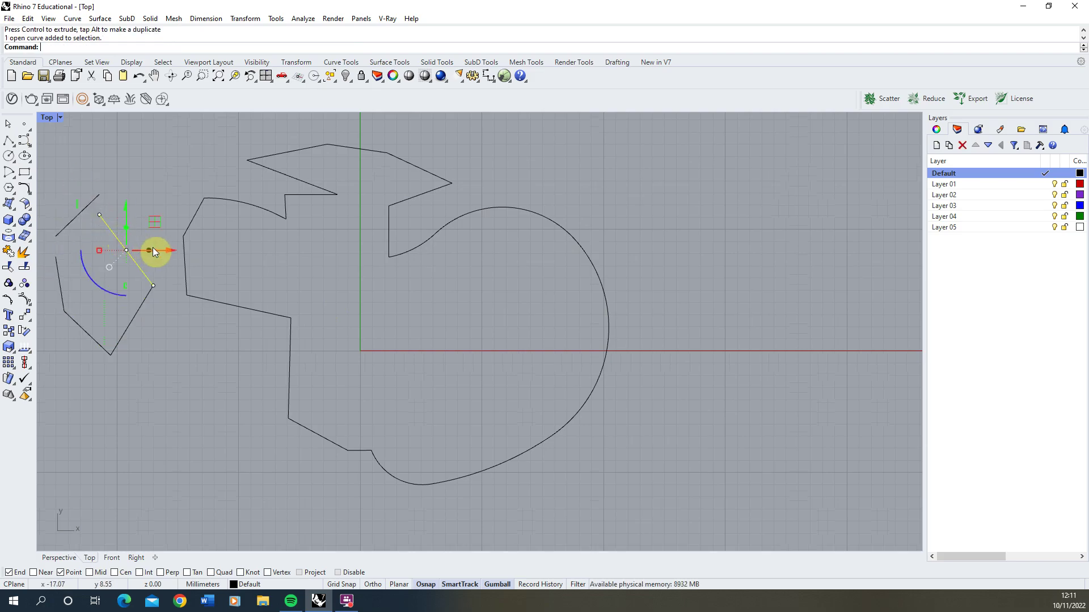
left_click_drag(150, 248, 165, 249)
left_click(145, 301)
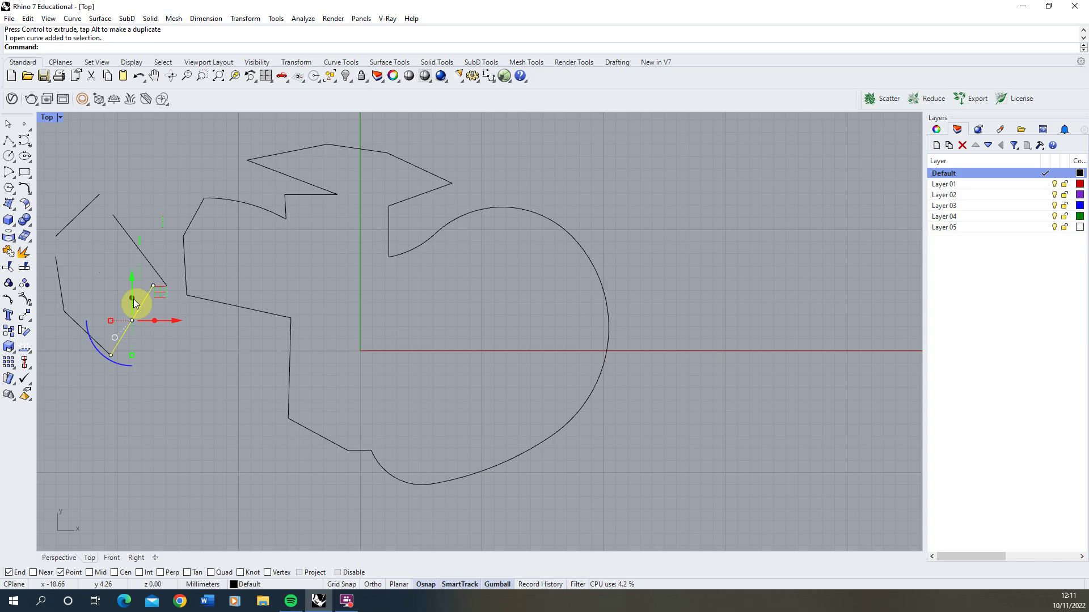
left_click_drag(134, 287, 133, 312)
left_click(99, 331)
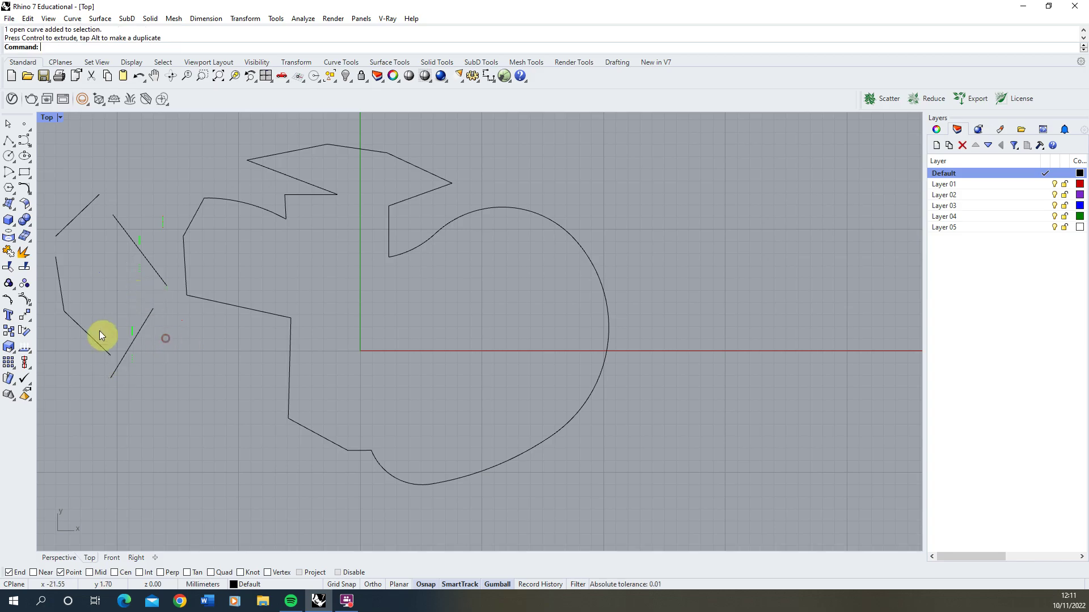
- Delete the lower-left segment of the exploded shape
left_click(93, 336)
scroll(253, 309, "down", 4)
scroll(160, 294, "up", 5)
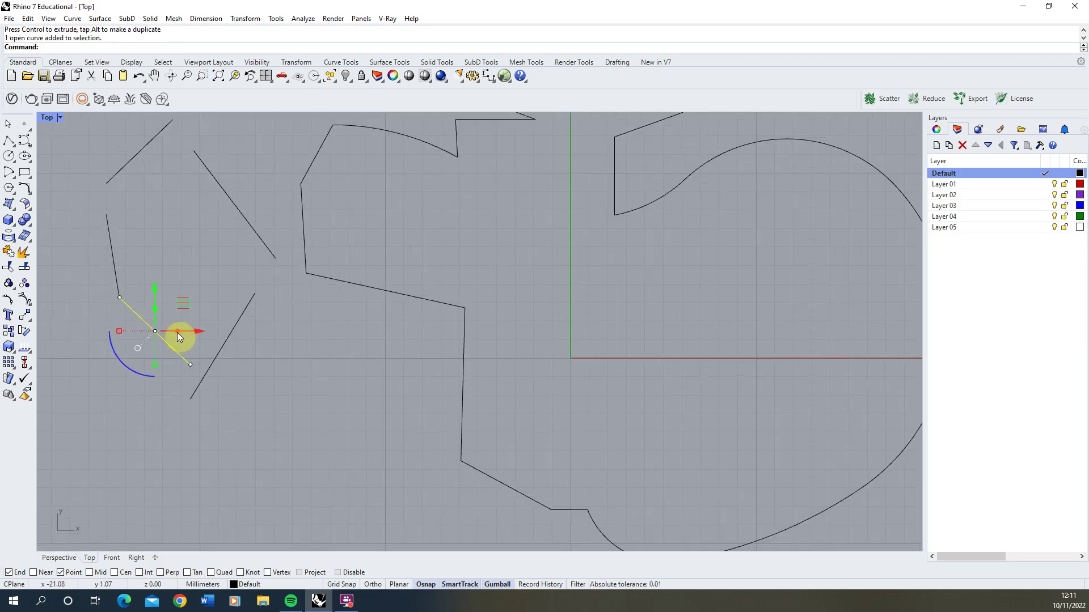
key("Delete")
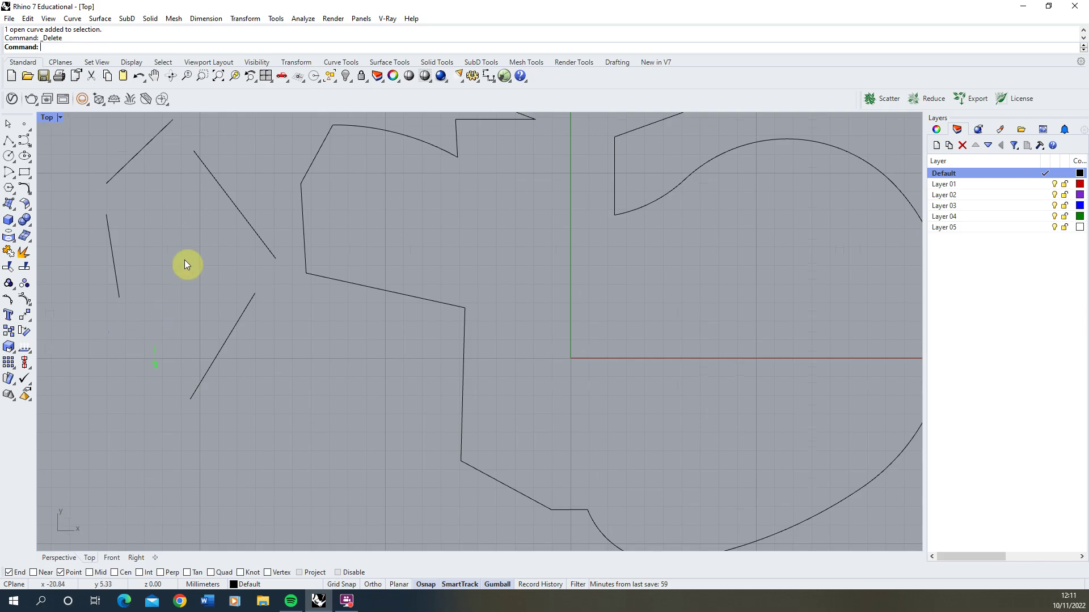
- Draw two connecting polyline segments snapped between the loose line ends
left_click(9, 140)
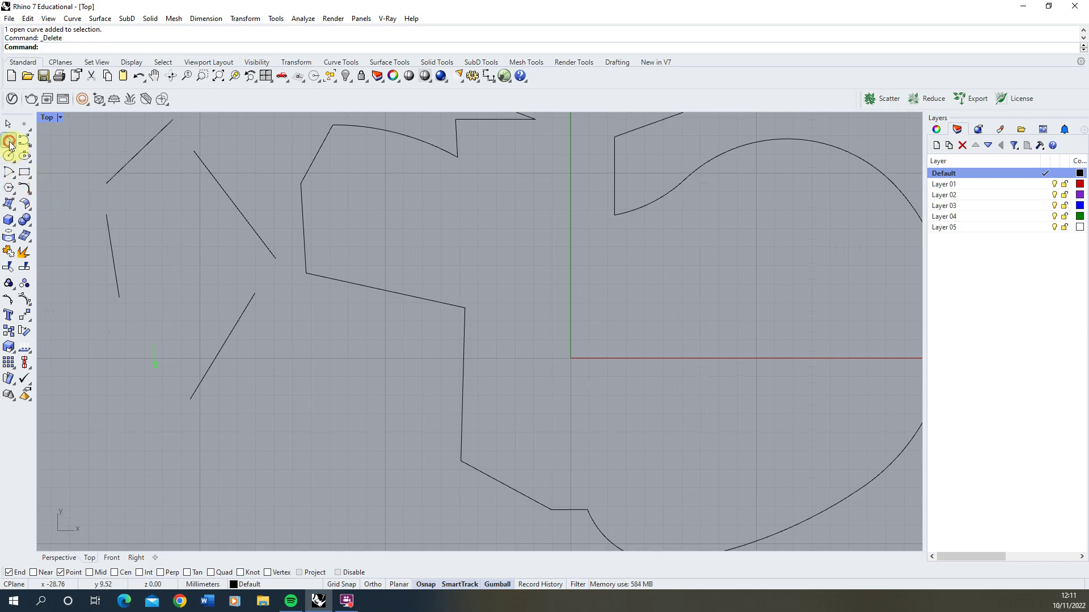
left_click(118, 296)
left_click(190, 399)
key("Return")
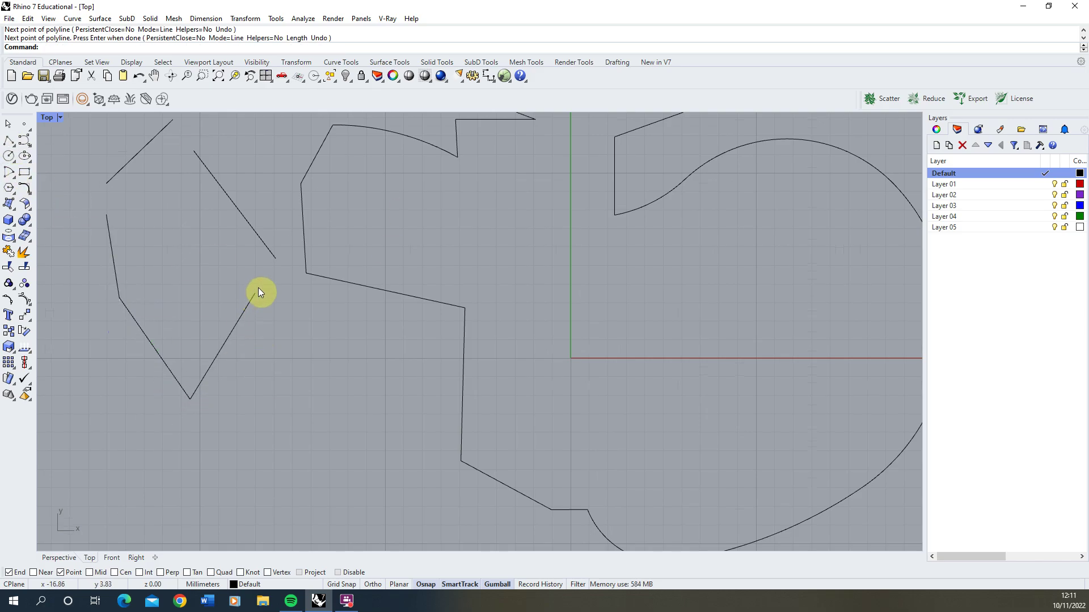
left_click(275, 258)
key("Return")
- Bridge the left gap and the last remaining gap to close the diamond
key("Return")
left_click(107, 182)
left_click(107, 214)
key("Return")
scroll(178, 304, "down", 6)
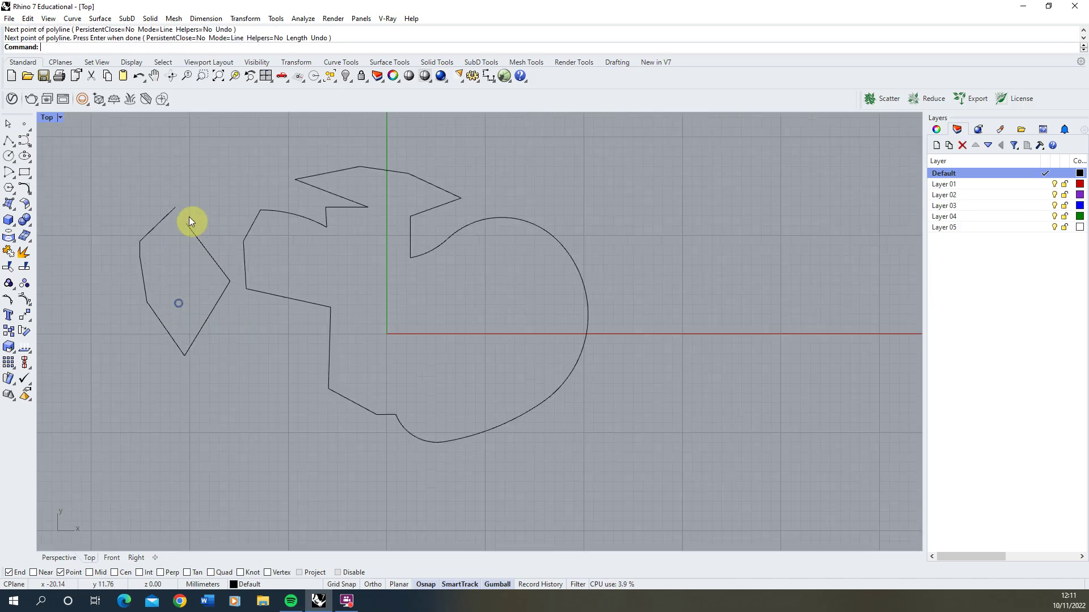
key("Return")
left_click(175, 208)
left_click(192, 230)
key("Return")
- Window-select all eight diamond pieces and join them into one closed curve
left_click_drag(140, 372, 238, 165)
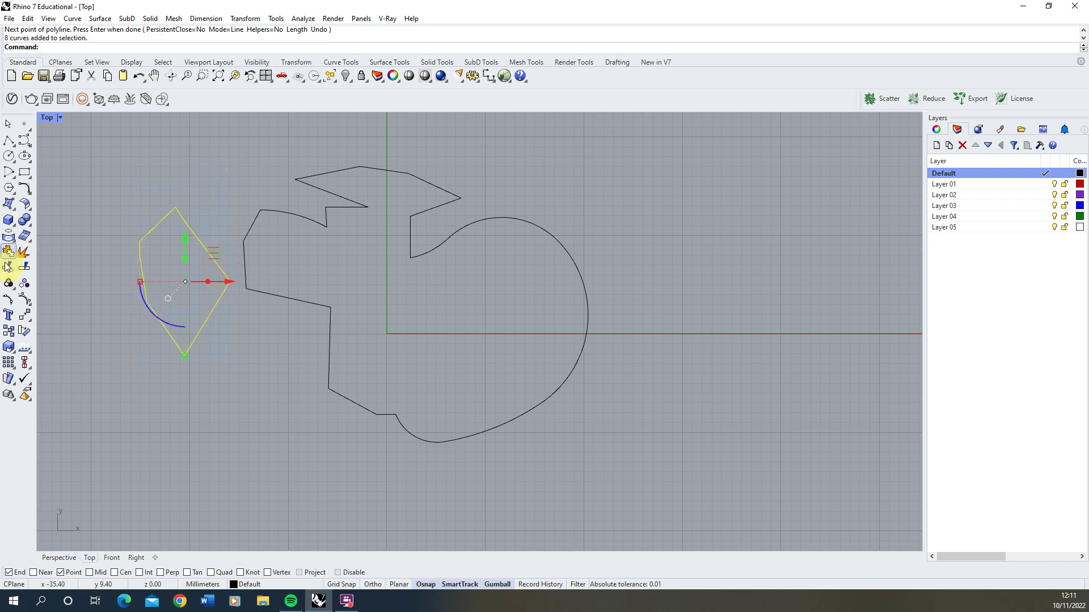
left_click(24, 266)
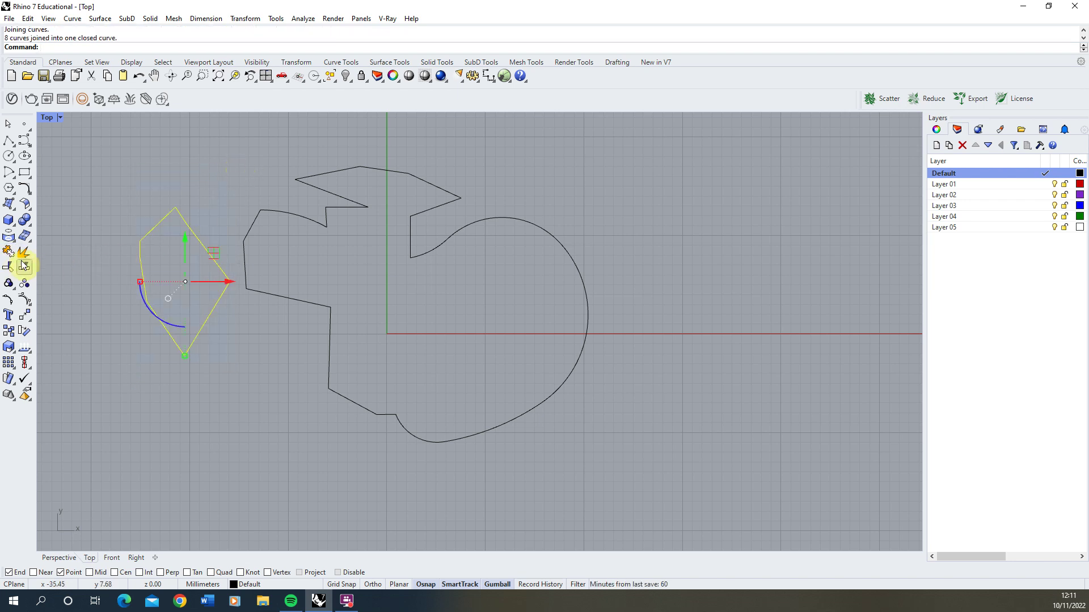
left_click(8, 267)
left_click(138, 248)
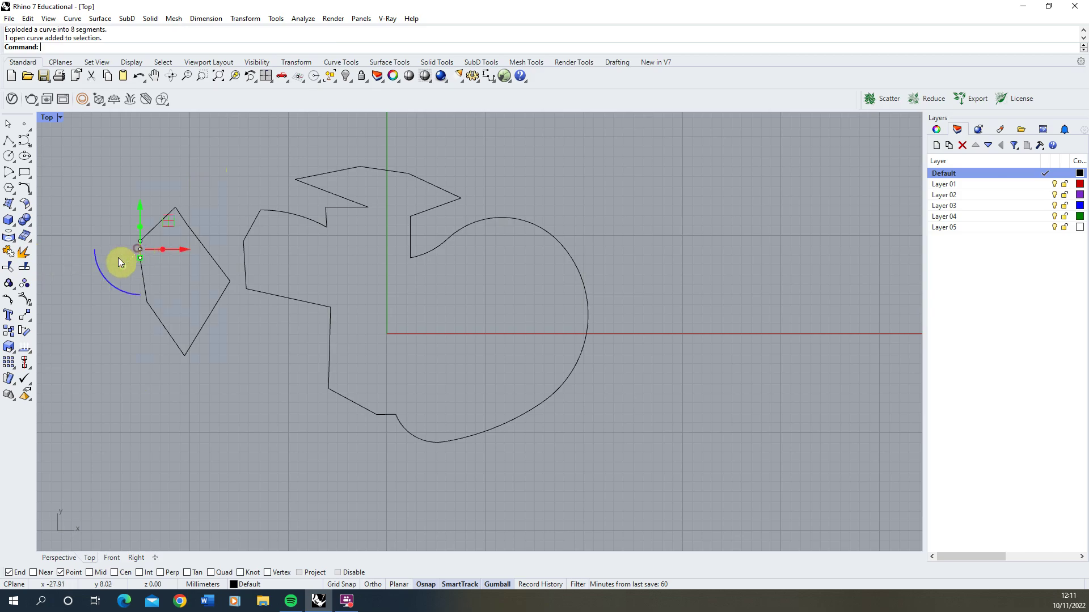
left_click(104, 248)
left_click_drag(100, 170, 236, 376)
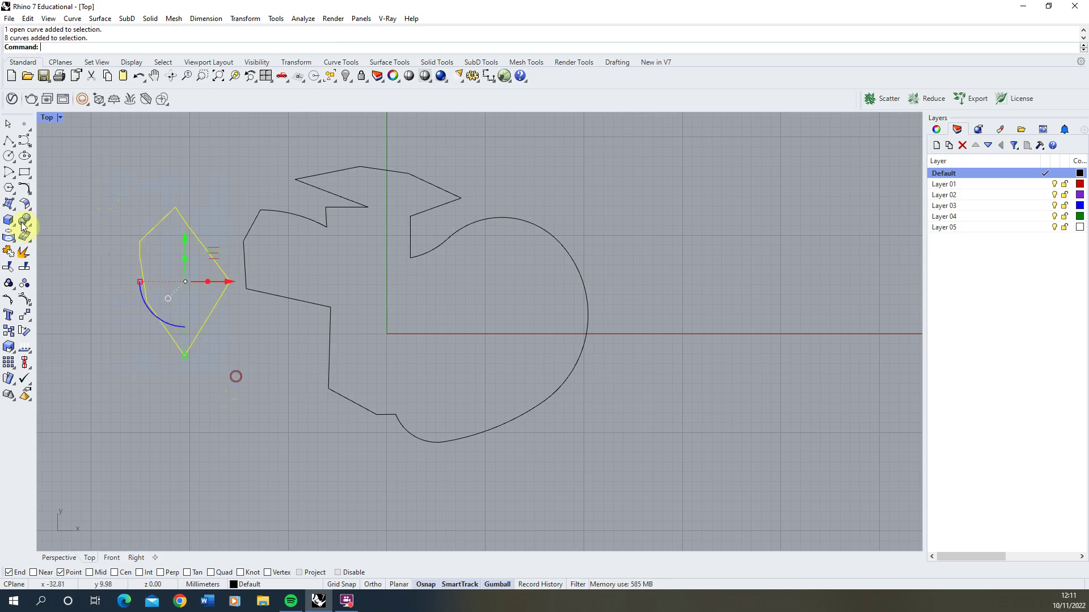
left_click(24, 265)
left_click(143, 180)
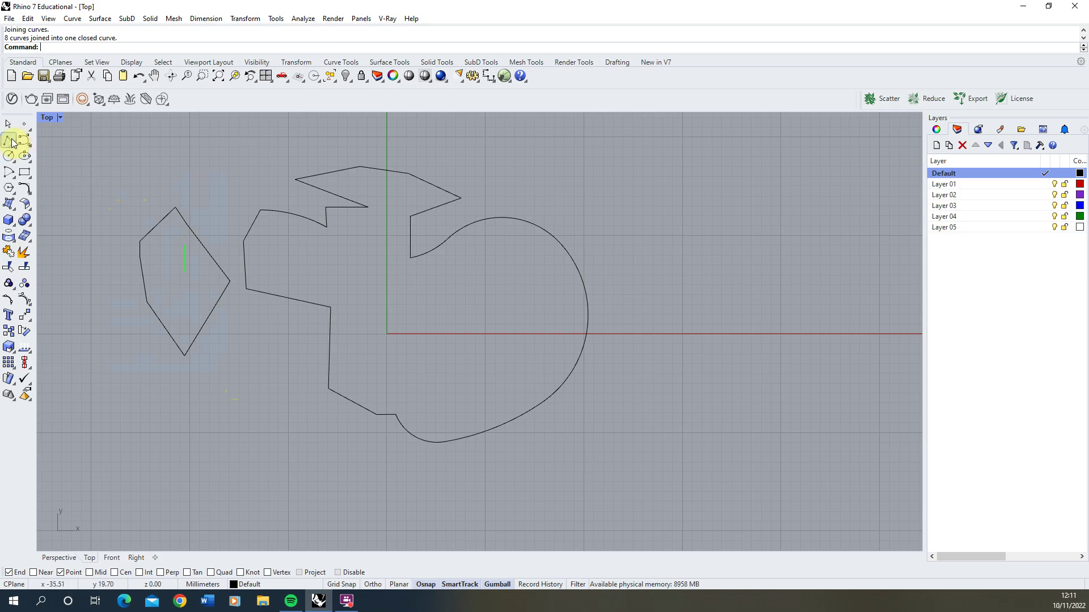
- Draw a gently slanted line and a steep line above the outline, ends not touching
left_click(9, 140)
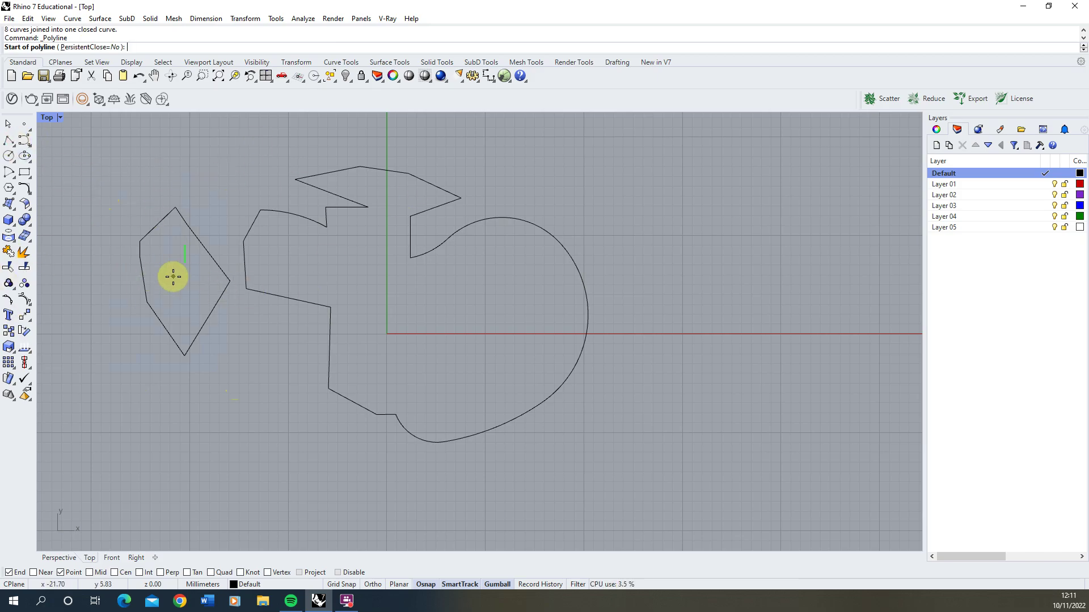
scroll(175, 275, "down", 1)
scroll(447, 156, "up", 2)
left_click(446, 155)
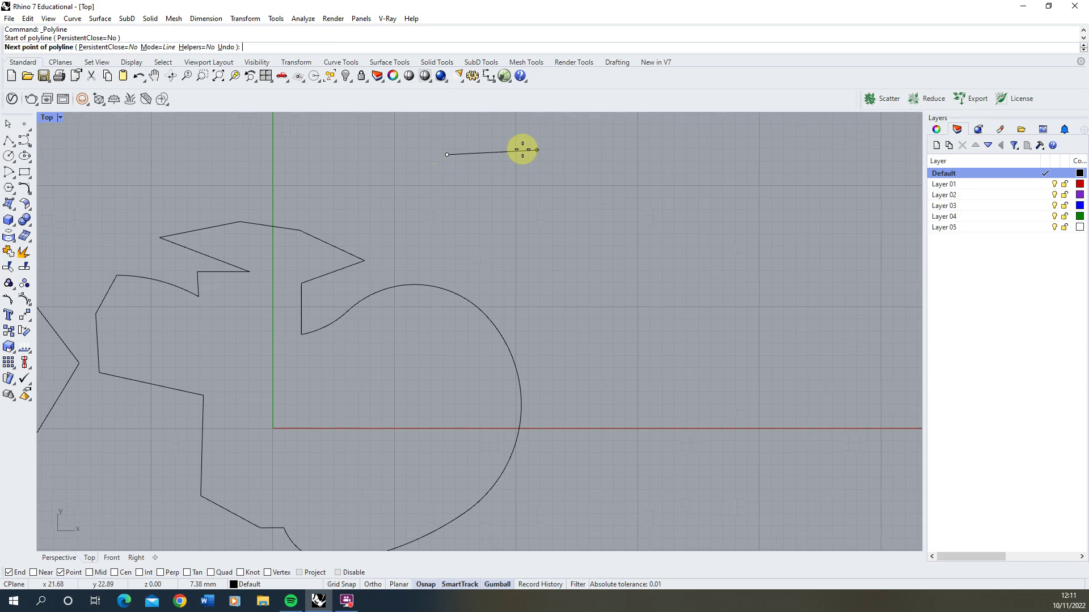
left_click(519, 136)
key("Return")
key("Return")
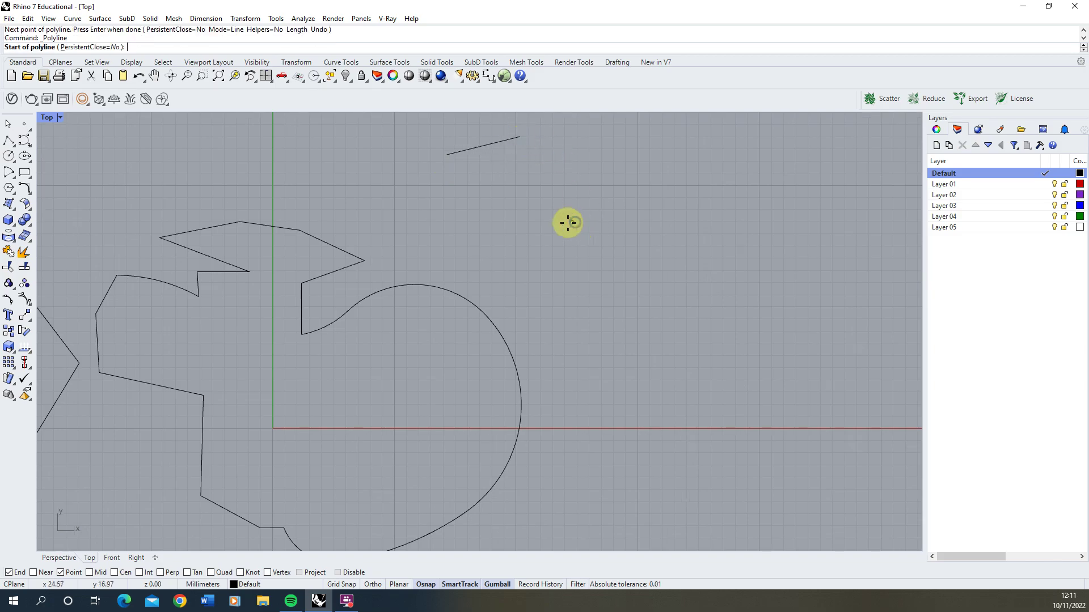
left_click(563, 225)
left_click(536, 141)
key("Return")
scroll(541, 165, "up", 3)
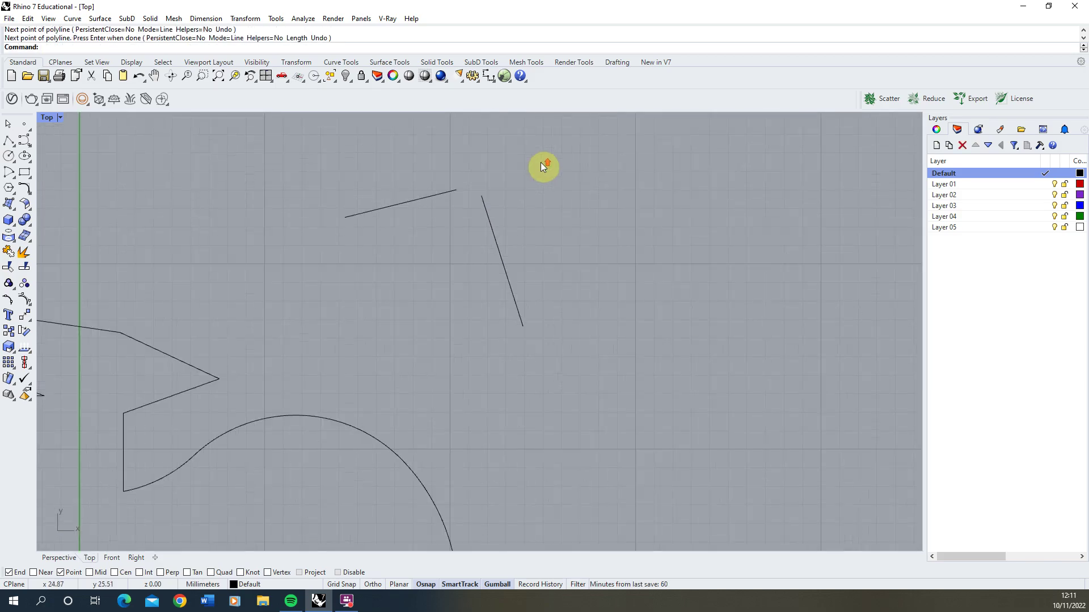
scroll(444, 152, "up", 2)
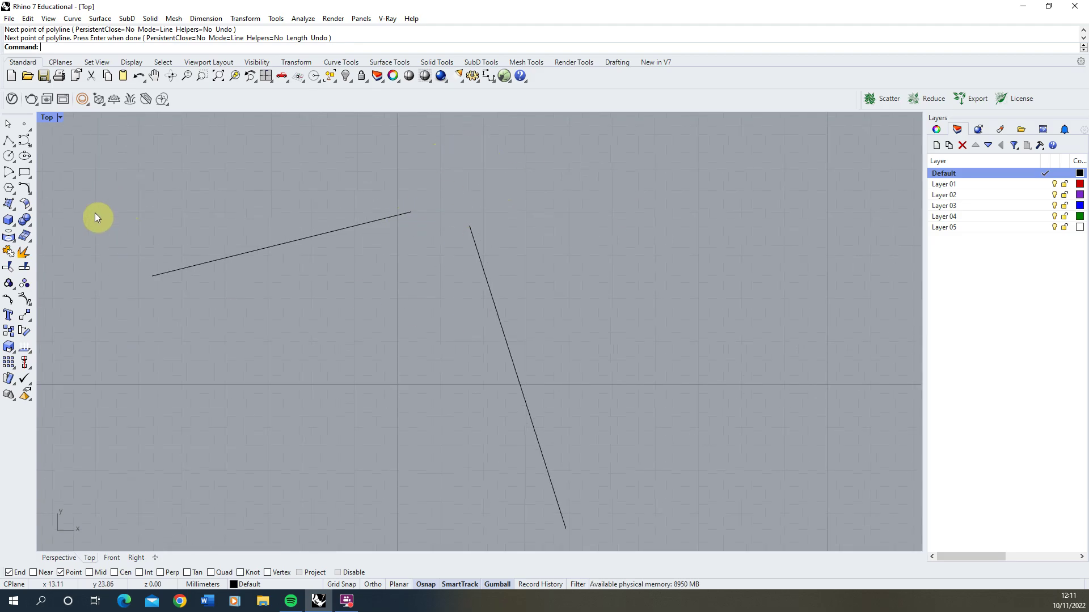
- Fillet the slanted and steep lines together, then undo that fillet
left_click(27, 190)
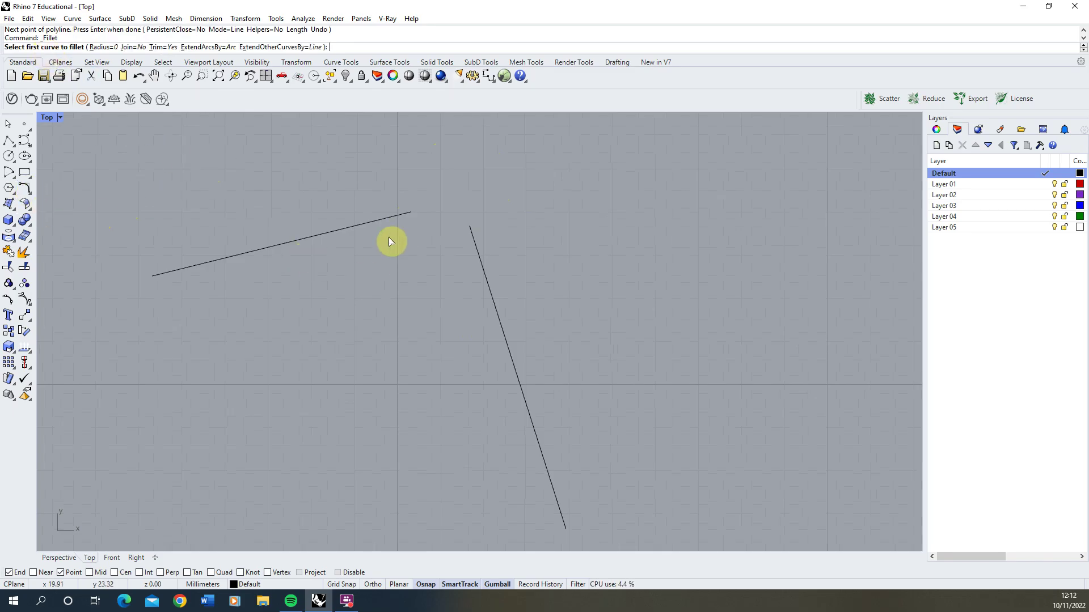
left_click(312, 237)
left_click(486, 277)
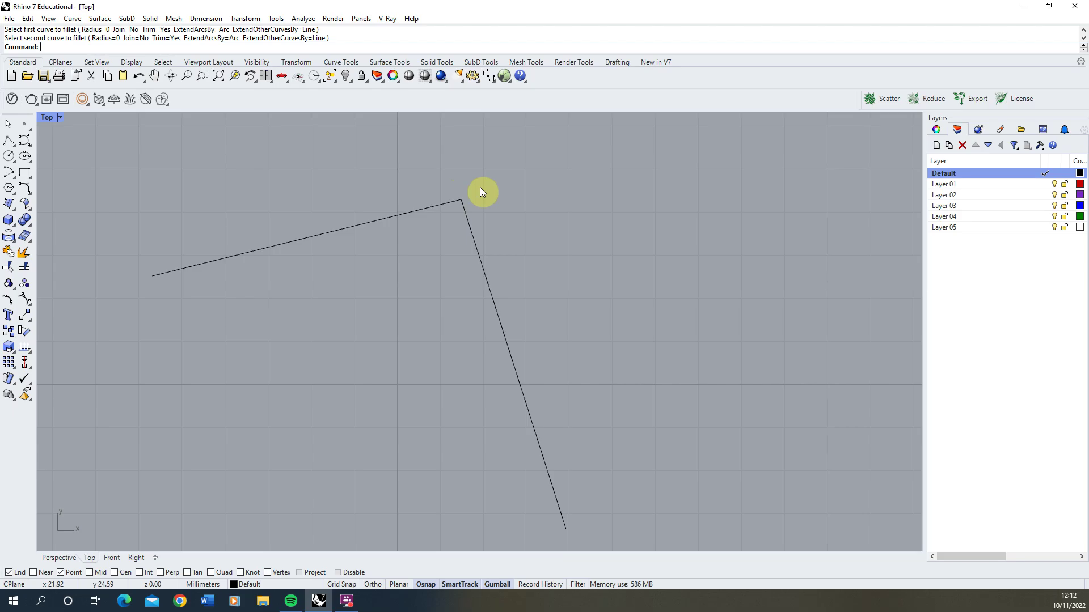
key("ctrl+z")
left_click(553, 280)
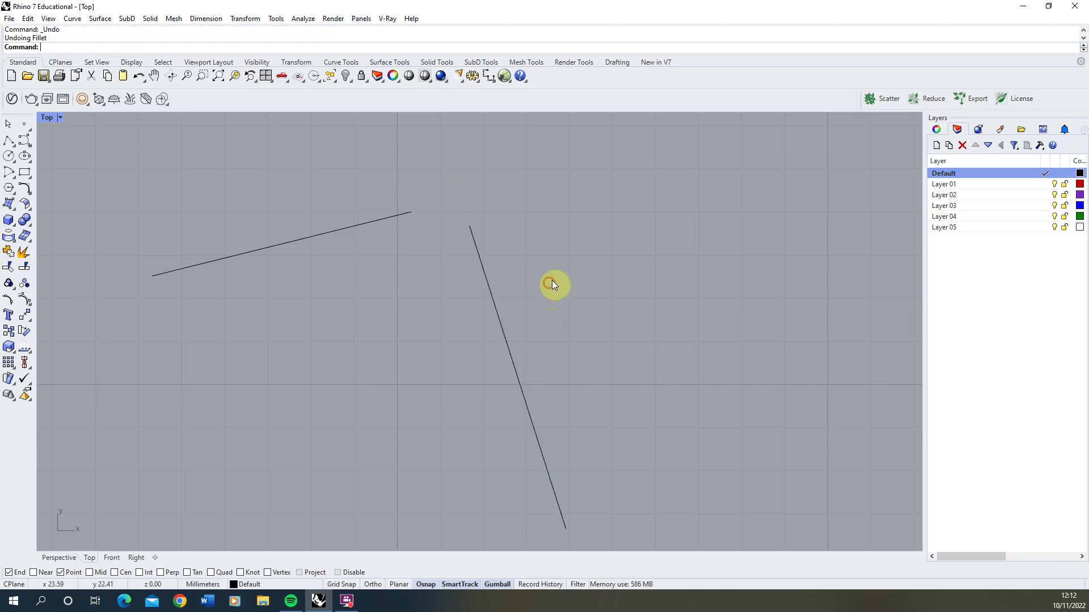
- Fillet the two lines again at Radius 0 and undo the sharp corner
left_click(24, 189)
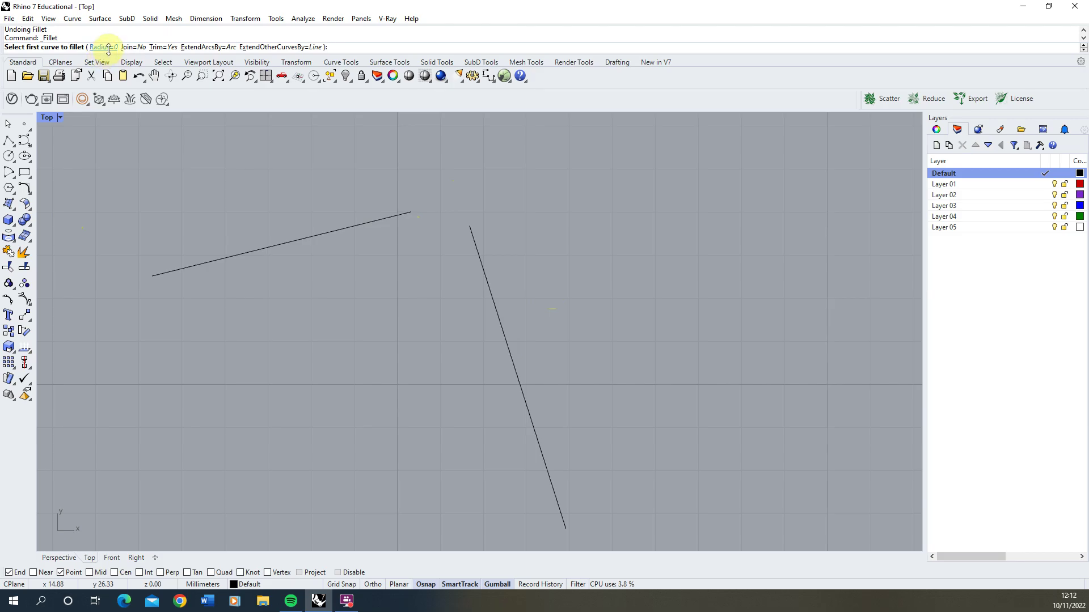
left_click(326, 241)
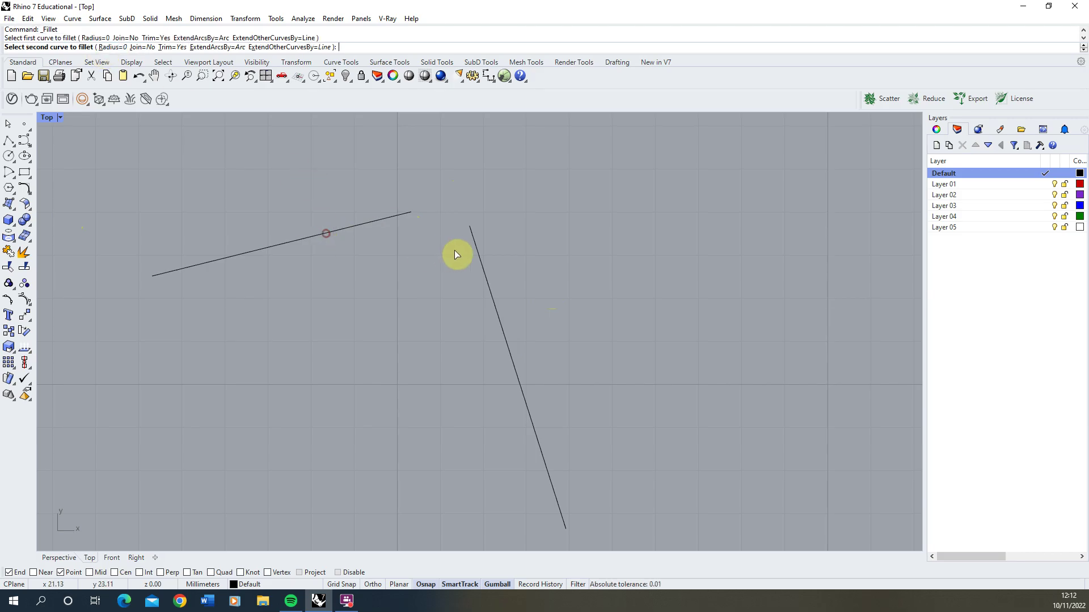
left_click(475, 245)
scroll(463, 199, "up", 5)
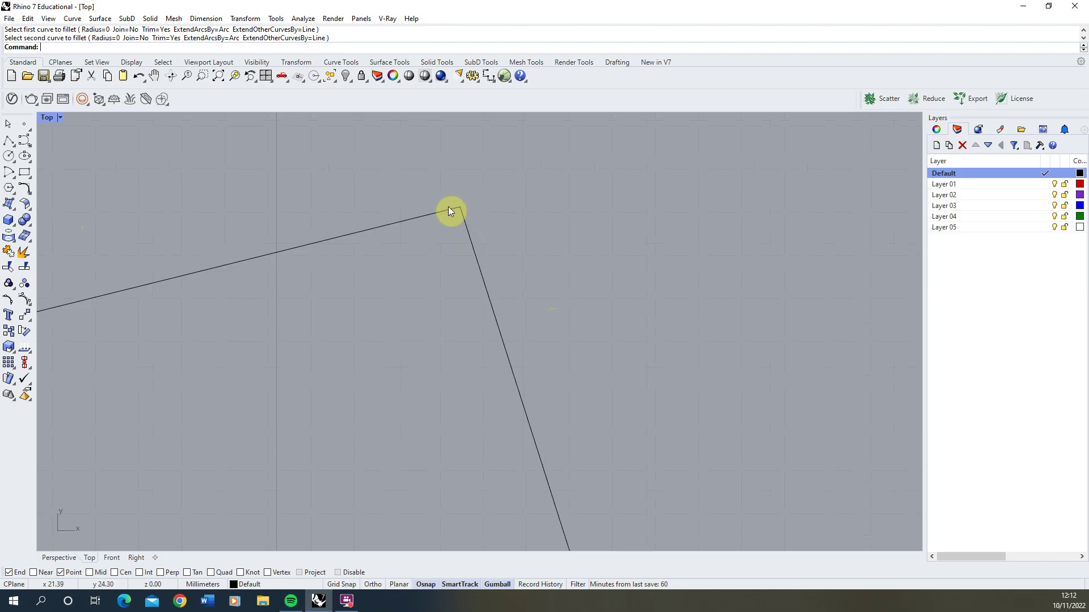
key("ctrl+z")
scroll(393, 297, "down", 2)
- Draw a new two-point line across the upper area
left_click(8, 139)
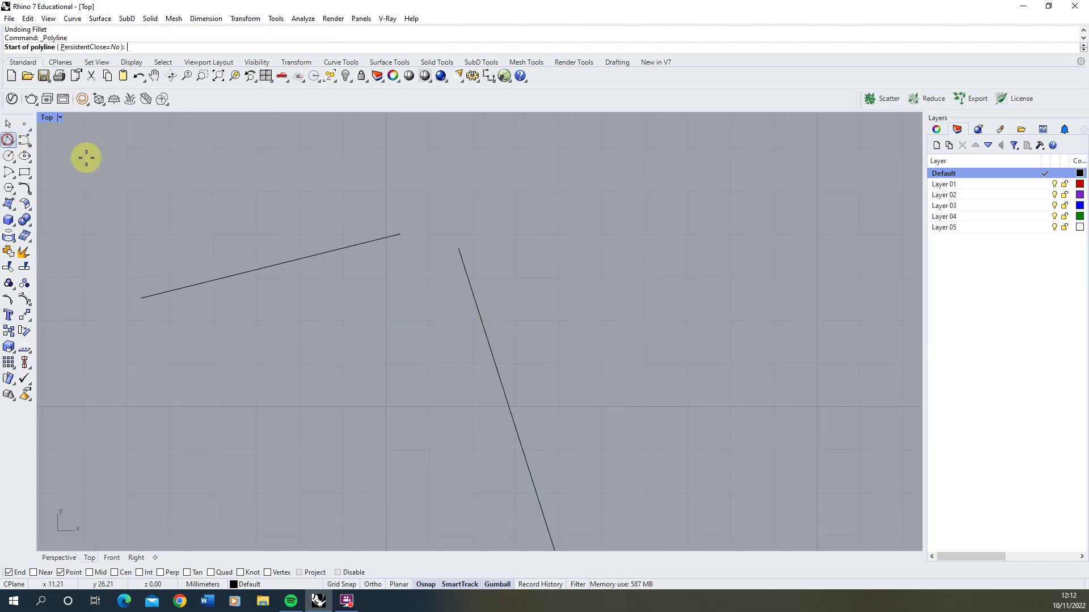
left_click(130, 149)
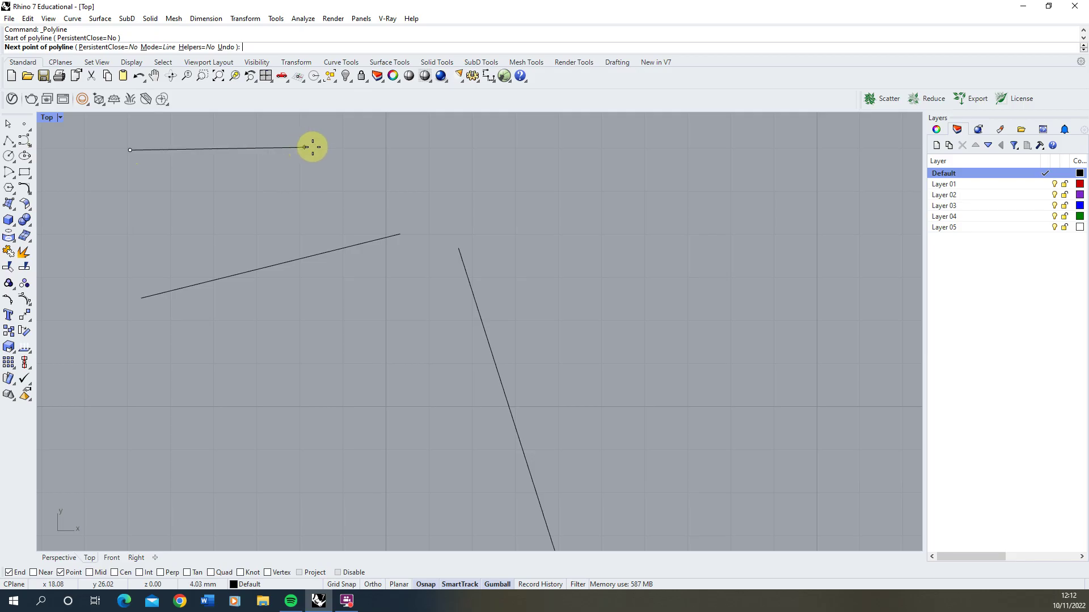
left_click(388, 148)
right_click(431, 162)
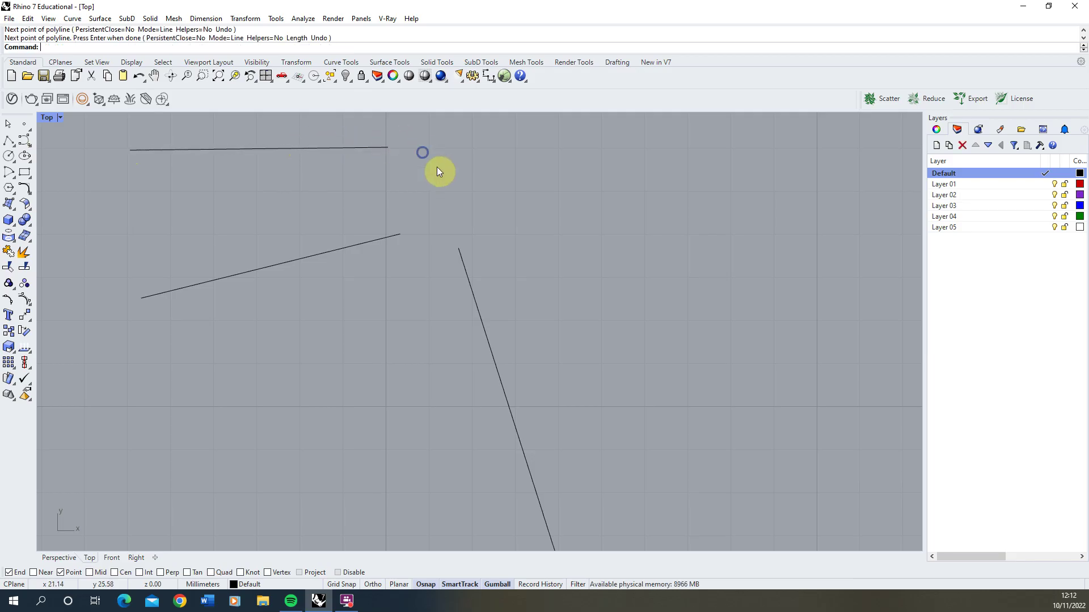
- Fillet the new top line with the steep line at radius 5
left_click(23, 189)
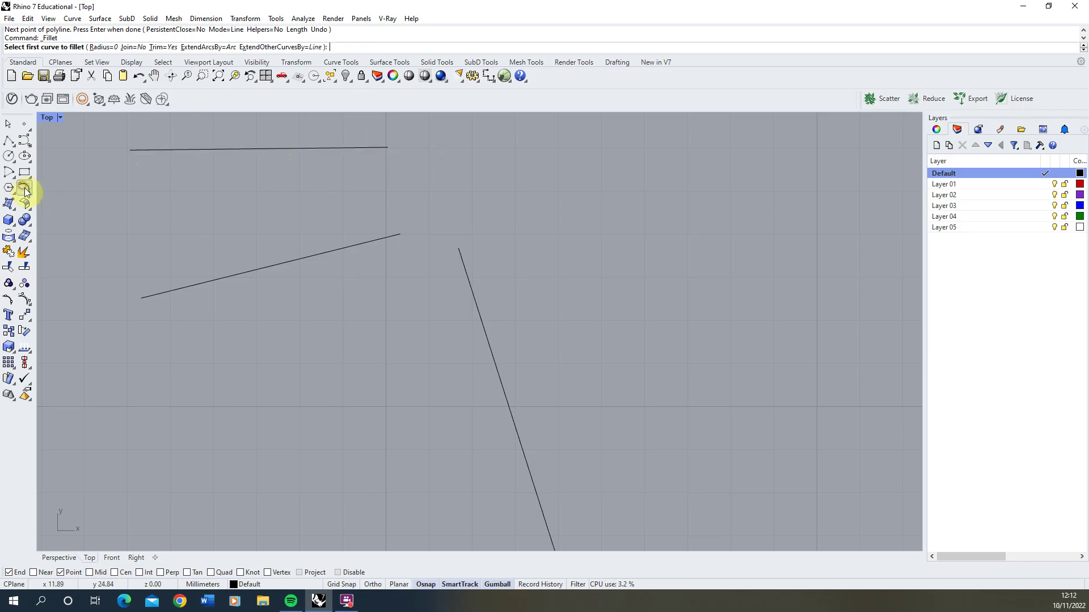
left_click(101, 50)
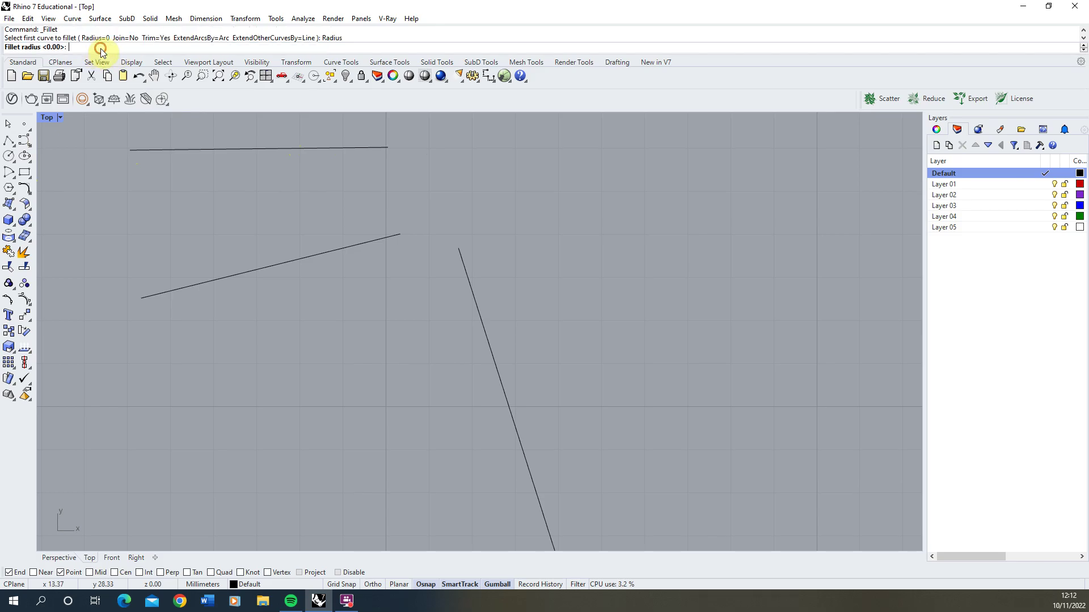
type("5")
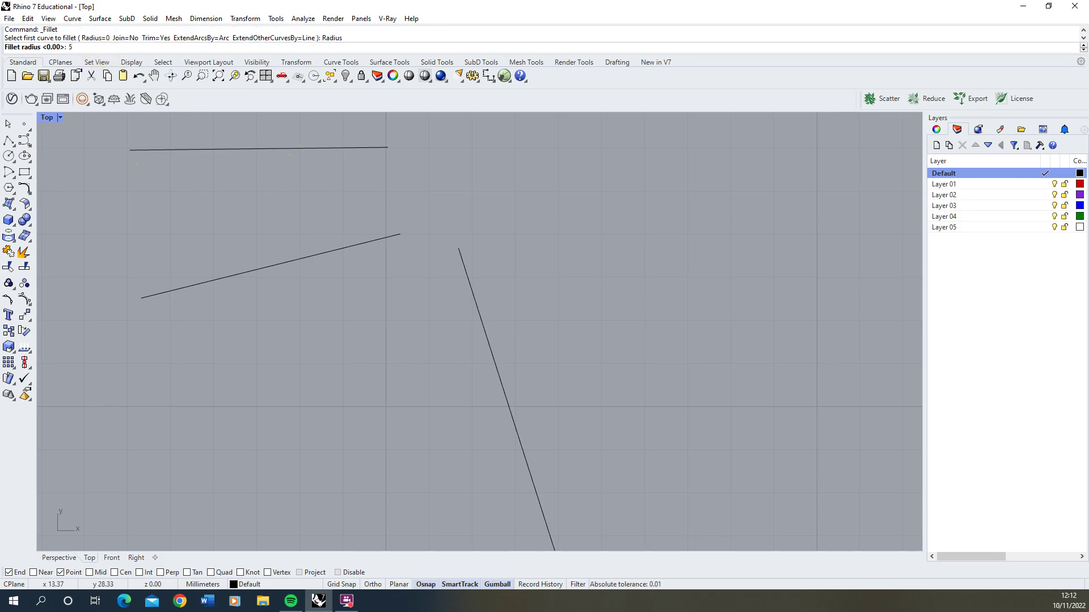
key("Return")
left_click(293, 148)
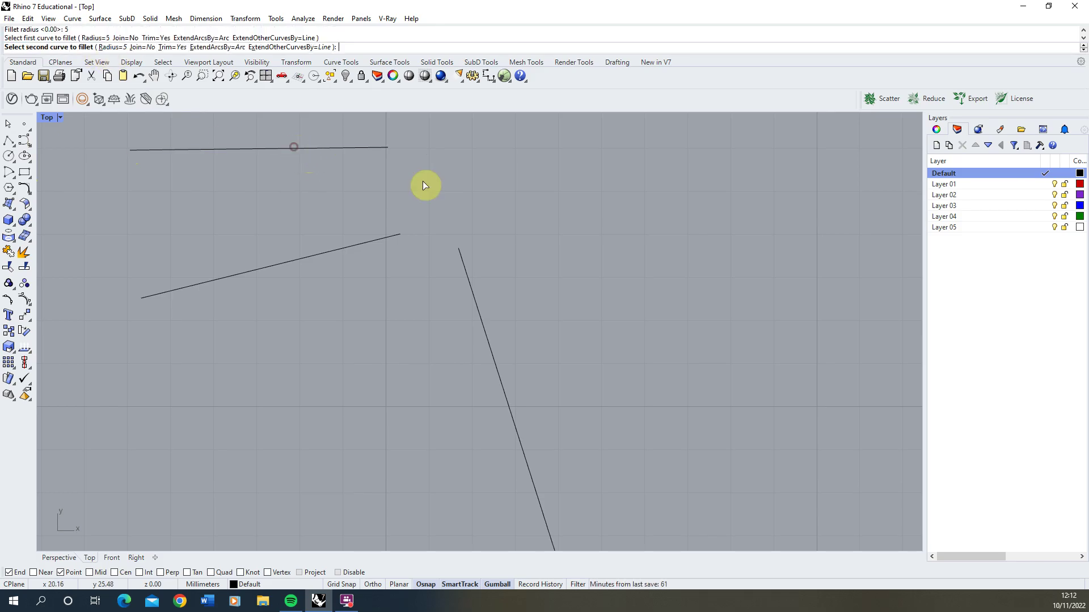
left_click(469, 281)
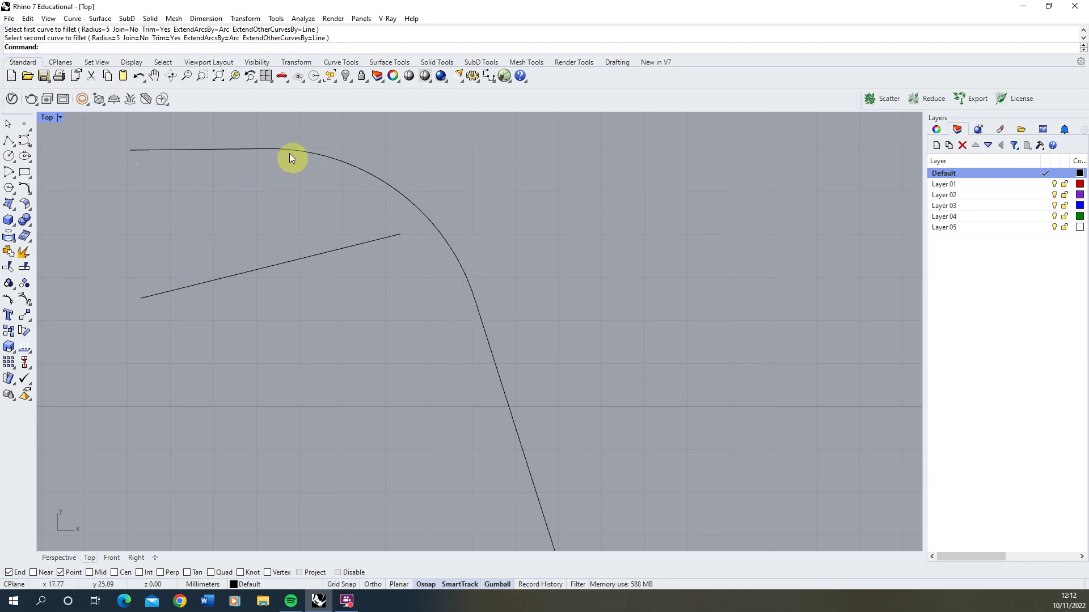
- Crossing-select all four practice curves including the rounded fillet
scroll(401, 219, "down", 5)
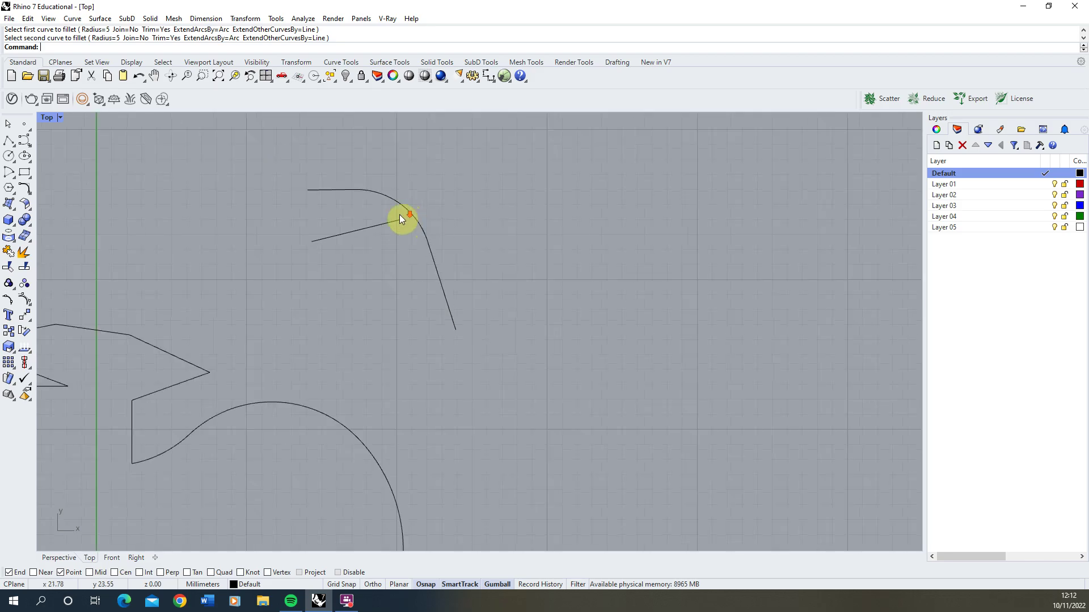
scroll(396, 198, "down", 3)
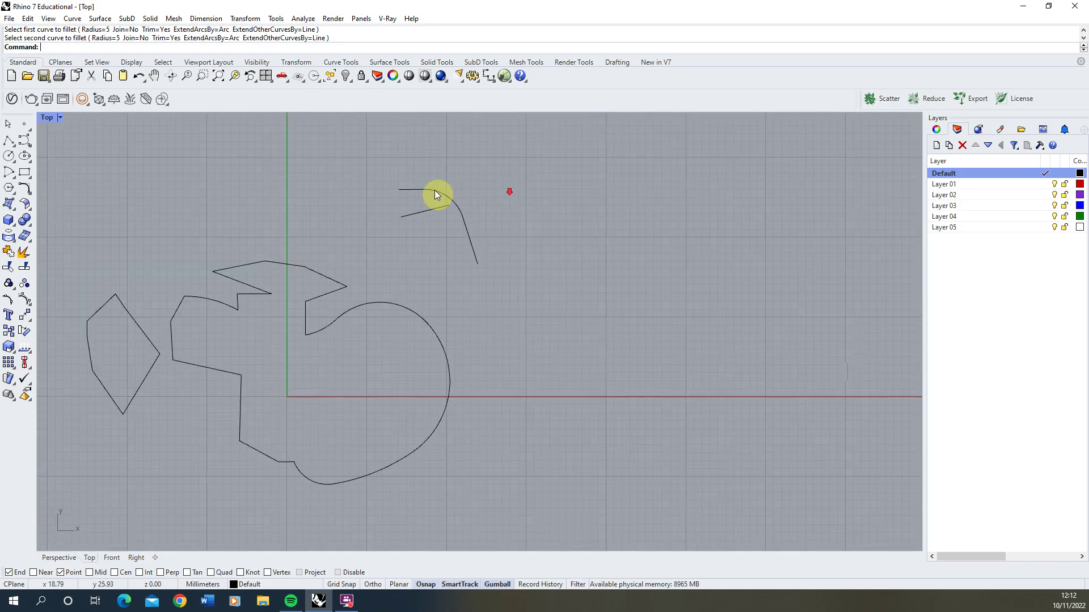
scroll(434, 189, "up", 3)
left_click(435, 189)
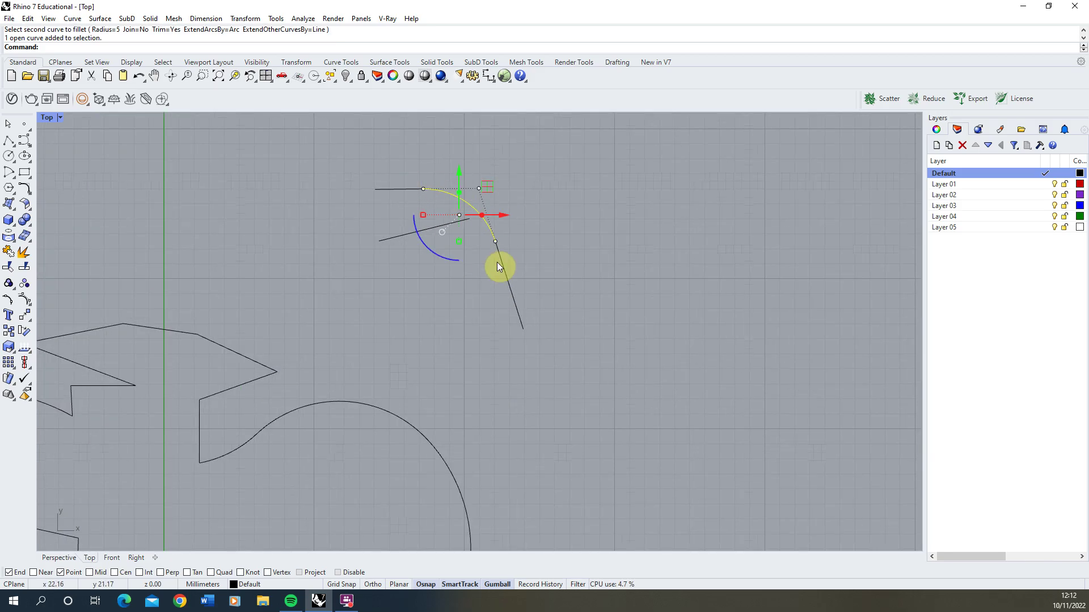
left_click(534, 213)
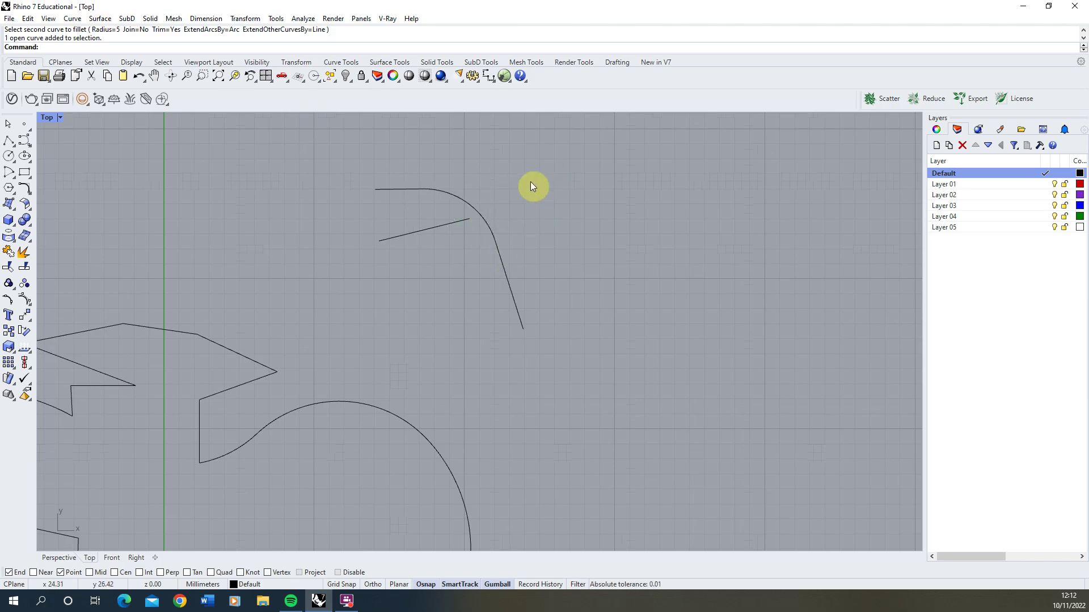
left_click_drag(530, 178, 395, 247)
- Delete the selected practice curves and draw a short two-point line
key("Delete")
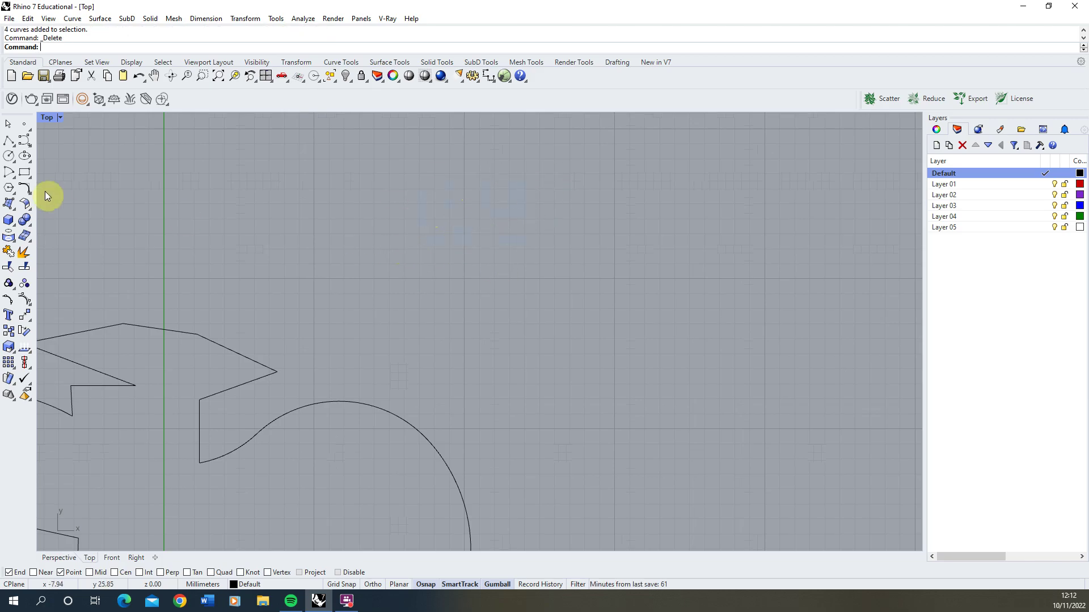
left_click(10, 149)
left_click(253, 177)
left_click(366, 167)
right_click(424, 191)
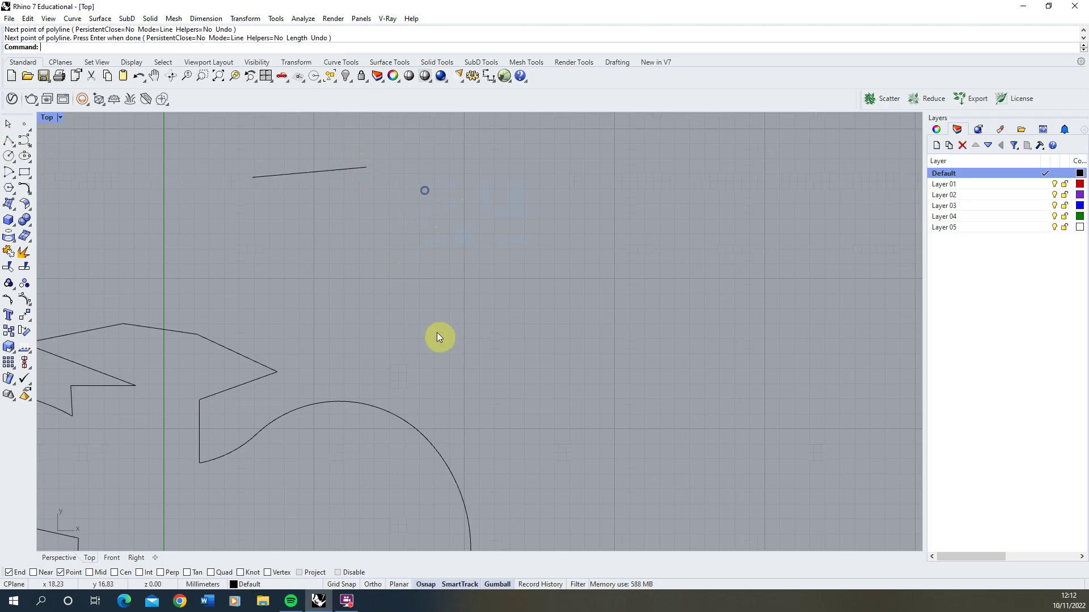
- Draw an angled three-point polyline to the right of the short line
right_click(438, 340)
left_click(330, 353)
left_click(505, 224)
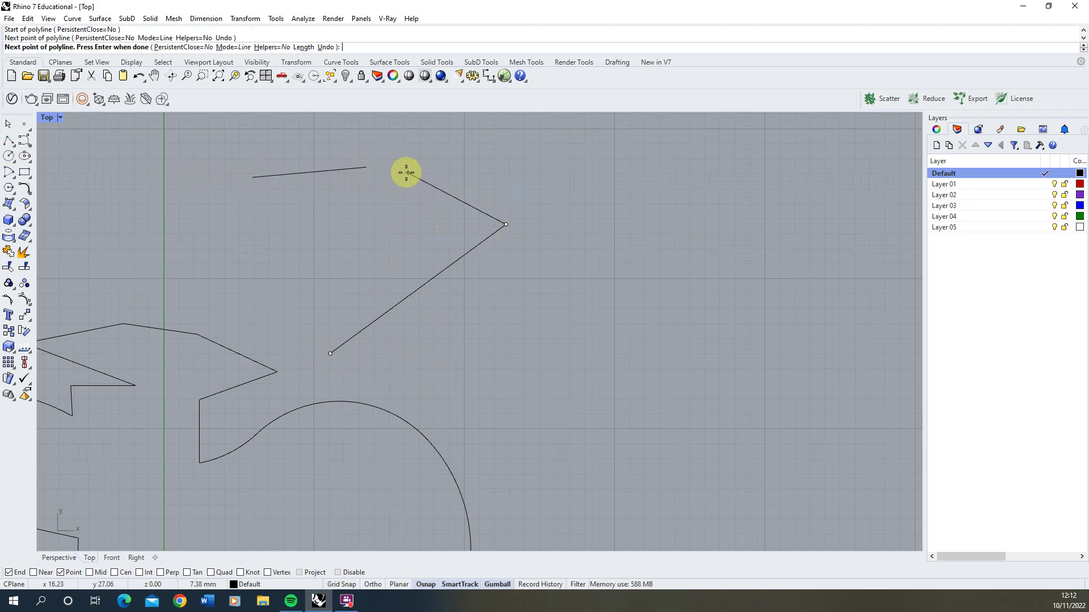
left_click(394, 155)
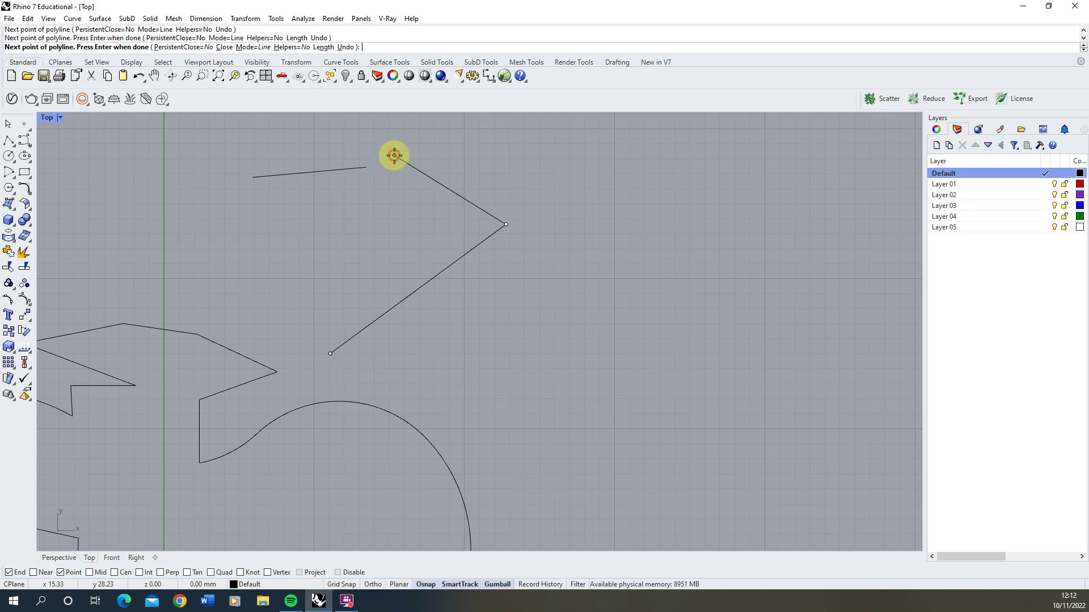
right_click(395, 198)
- Fillet the short line with the polyline's upper segment at radius 5
left_click(24, 188)
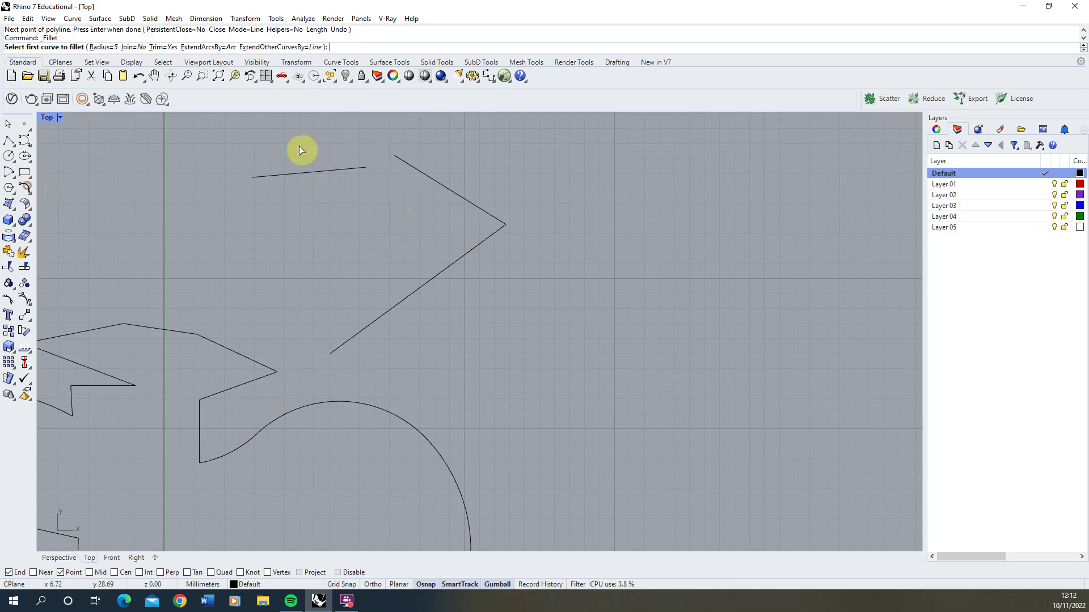
left_click(311, 172)
left_click(474, 205)
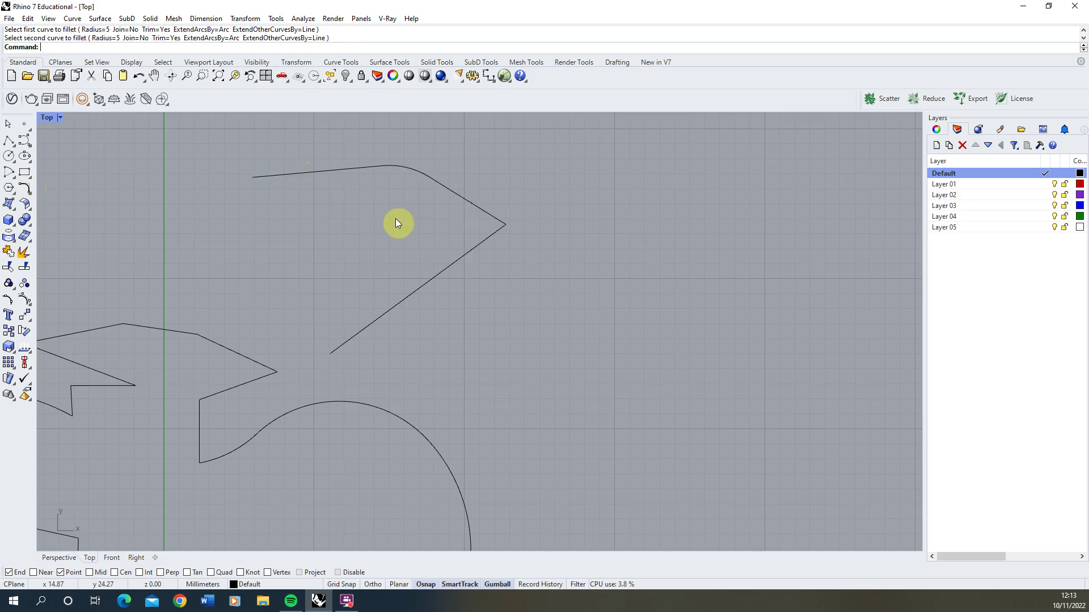
scroll(570, 225, "down", 3)
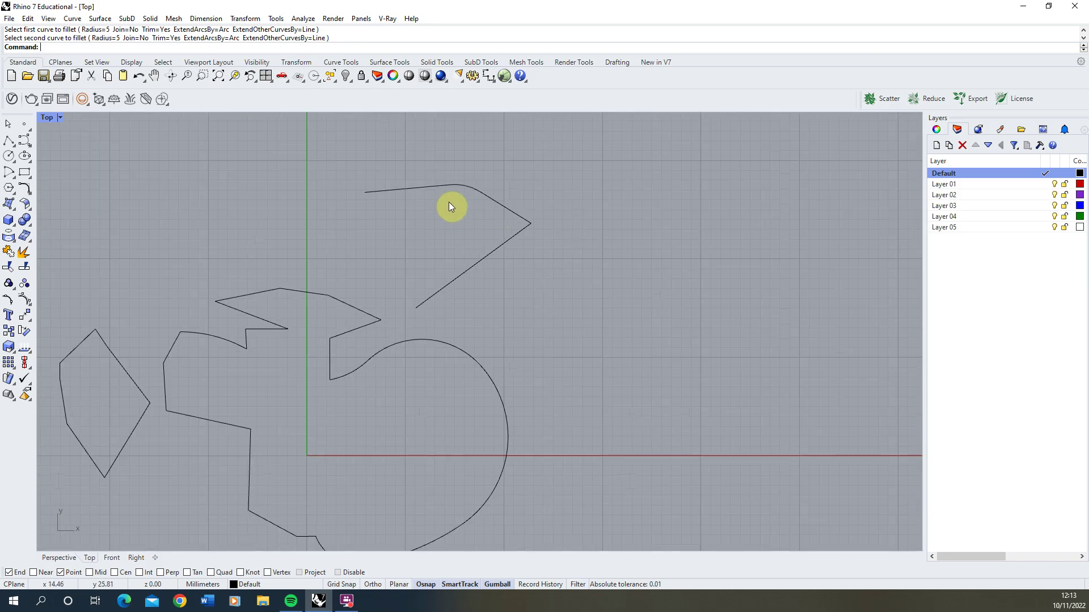
scroll(453, 204, "down", 4)
scroll(286, 312, "up", 2)
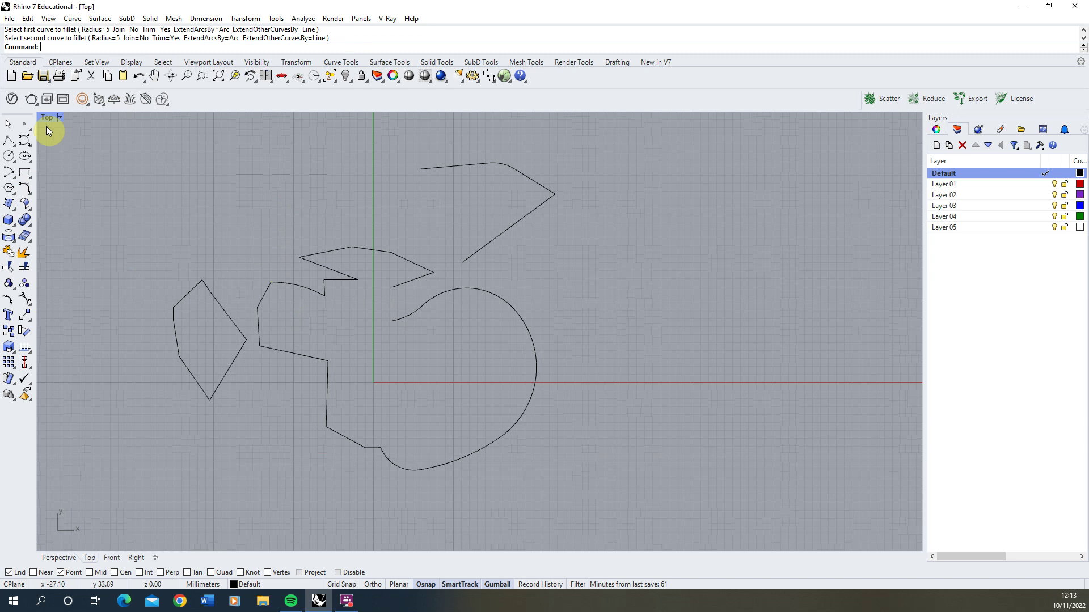
left_click(8, 124)
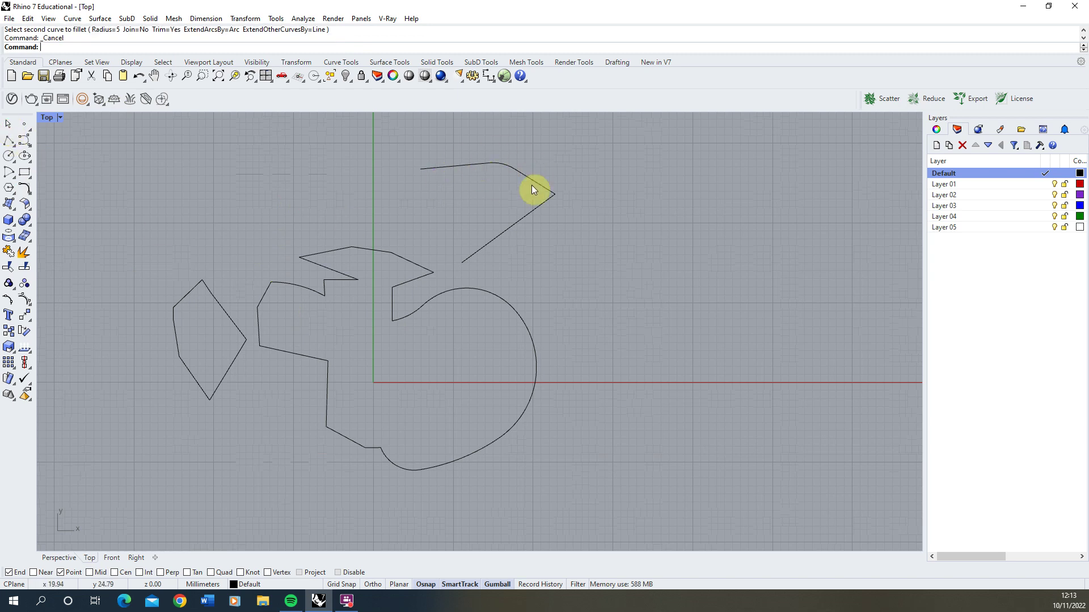